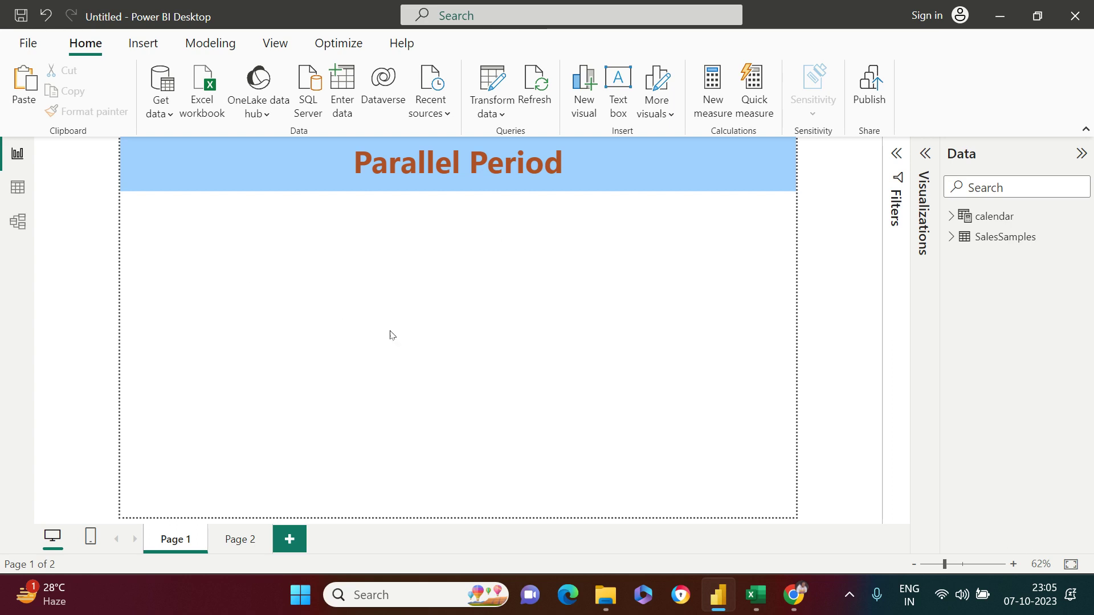
# Step: Review the model's table relationship and the rows of the SalesSamples and calendar tables, and return to the report page
pyautogui.click(18, 222)
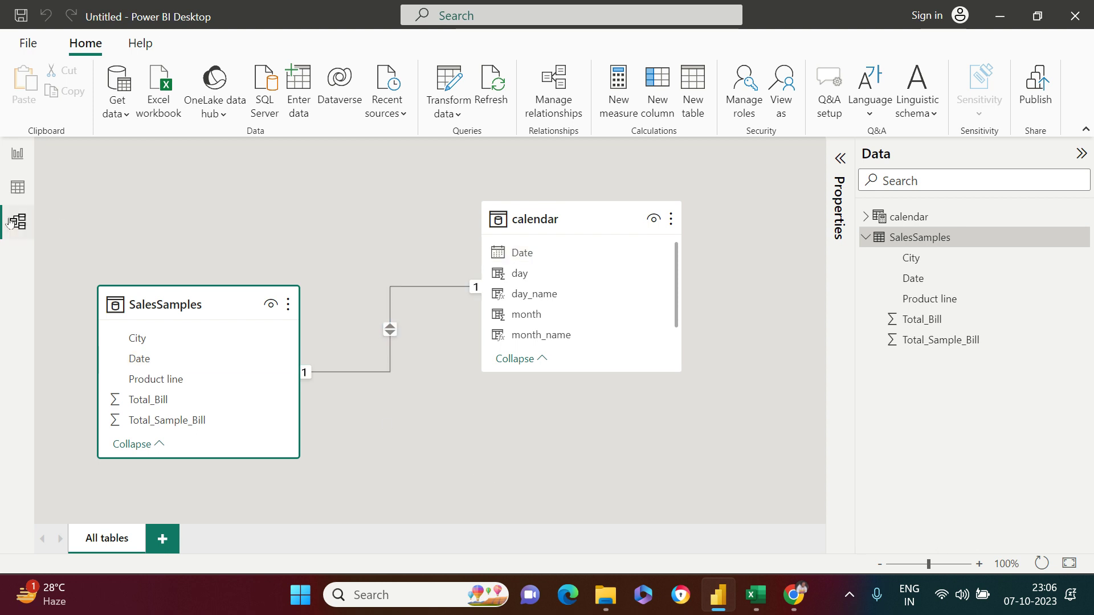
pyautogui.click(16, 190)
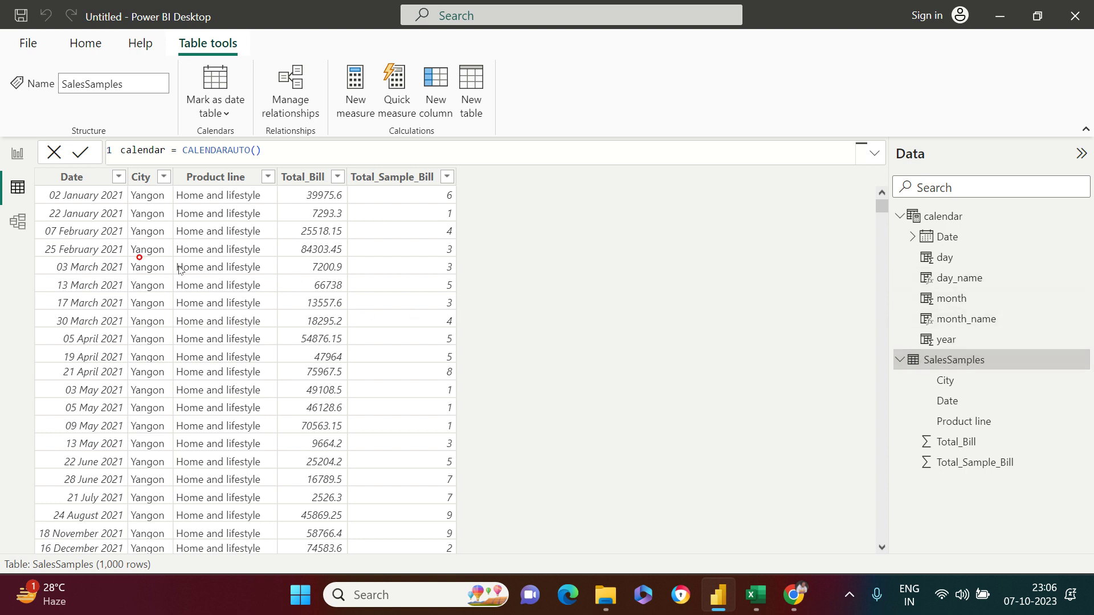
pyautogui.click(139, 265)
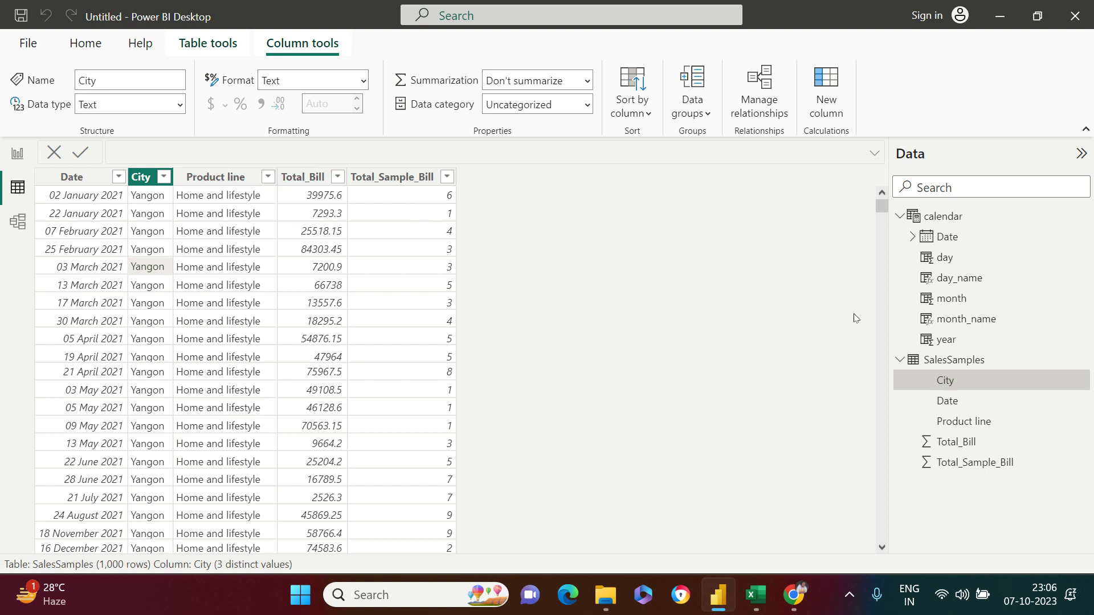
pyautogui.click(967, 217)
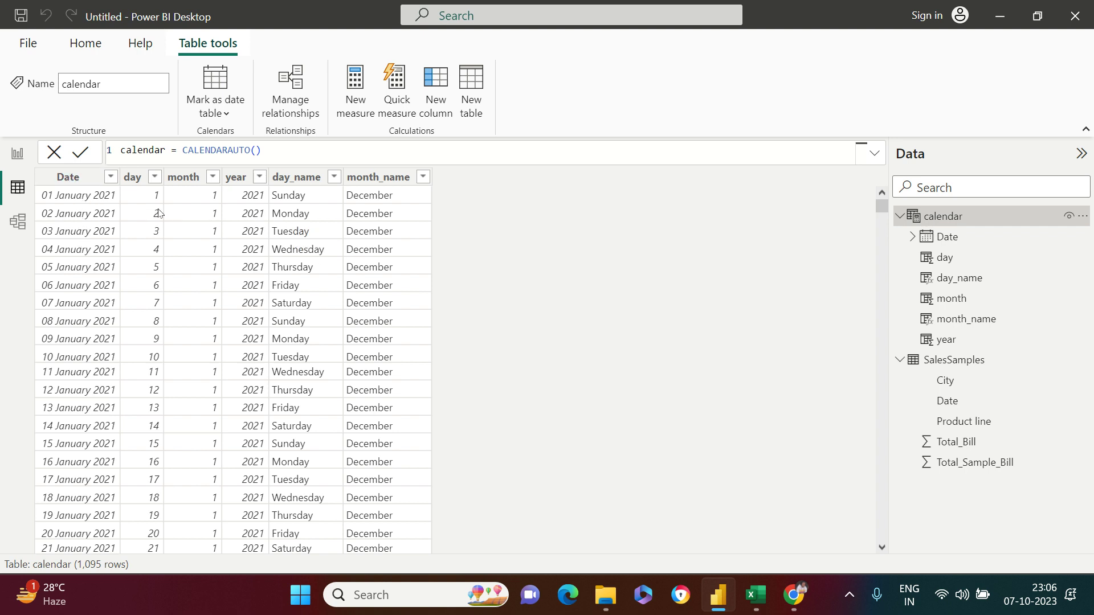
pyautogui.click(18, 155)
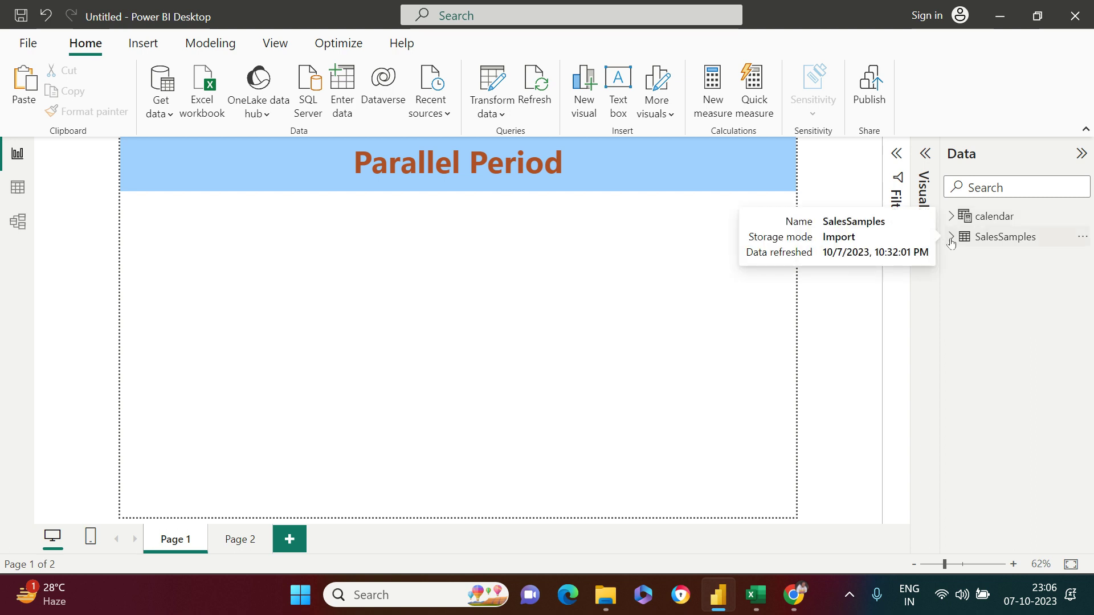
# Step: Insert a matrix visual on Page 1 and stretch it to fill the page area below the Parallel Period title
pyautogui.click(924, 153)
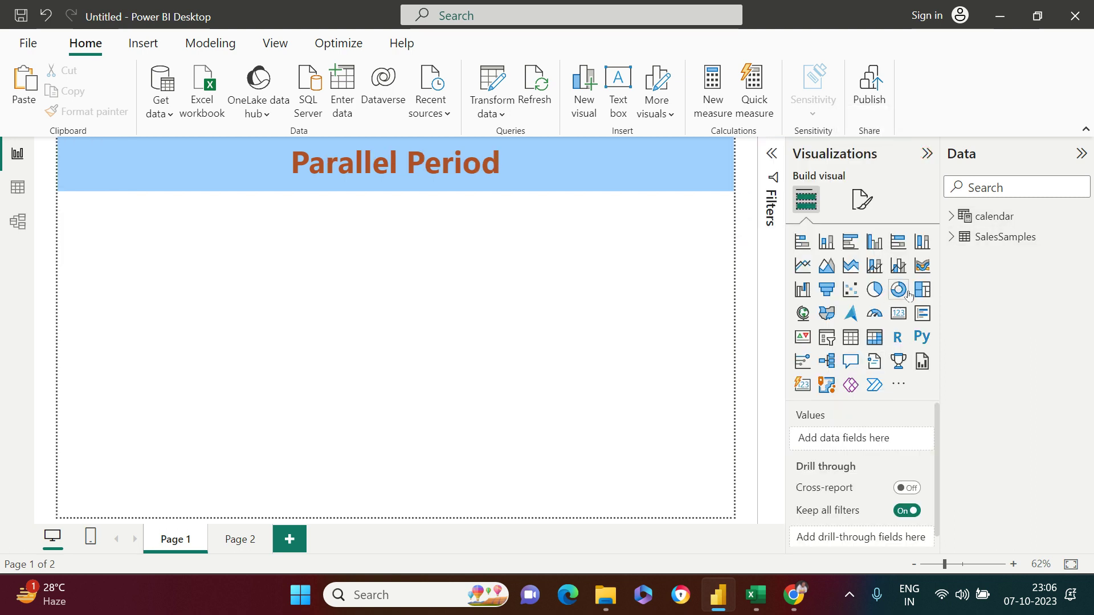
pyautogui.click(875, 337)
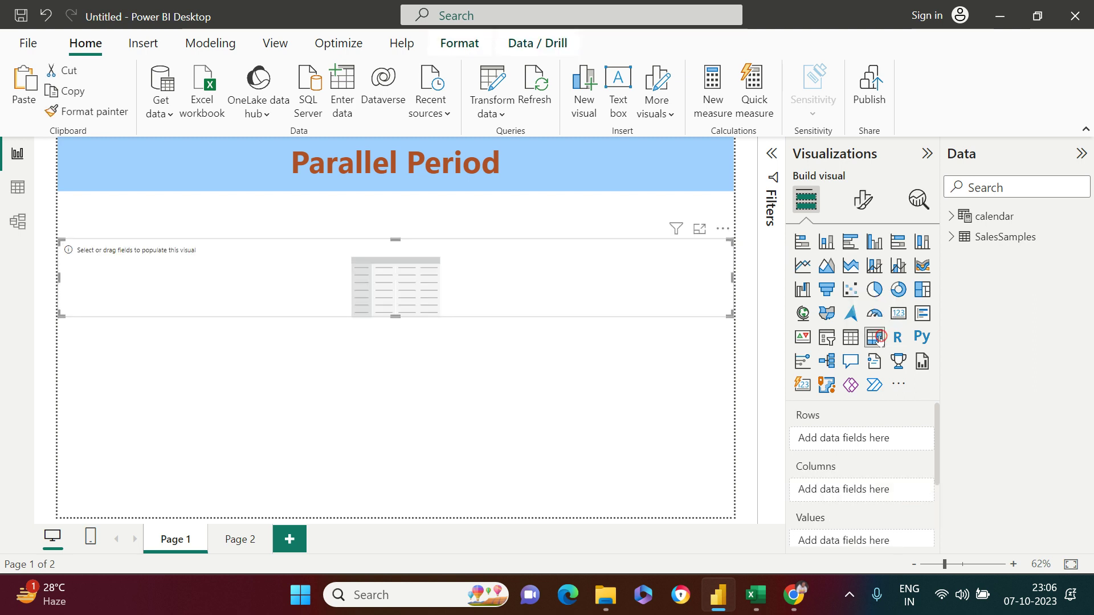
pyautogui.moveTo(395, 315); pyautogui.dragTo(422, 479)
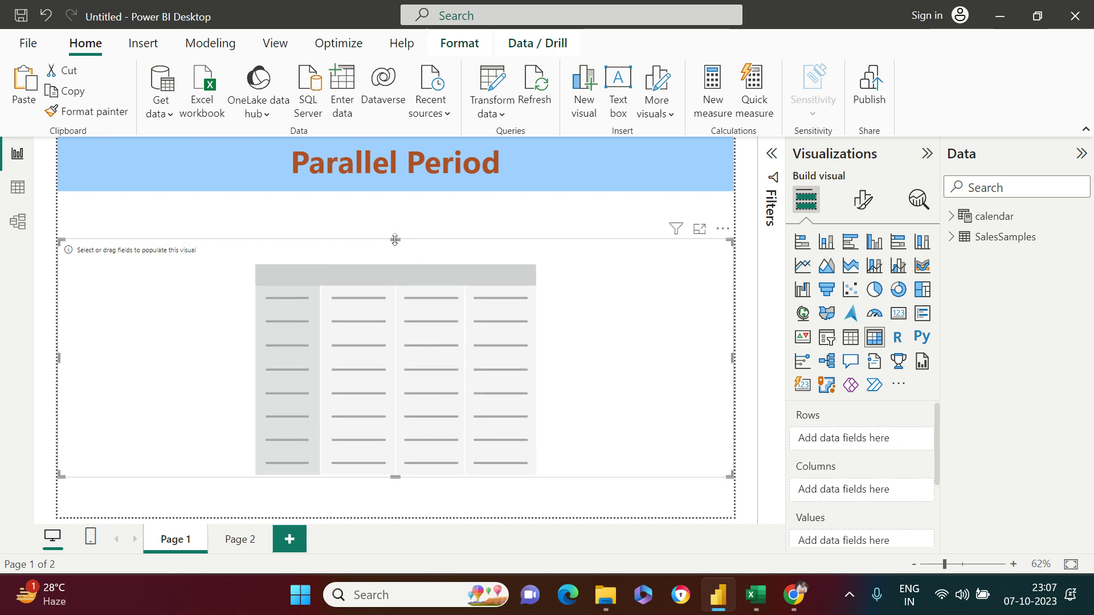
pyautogui.moveTo(395, 240); pyautogui.dragTo(398, 187)
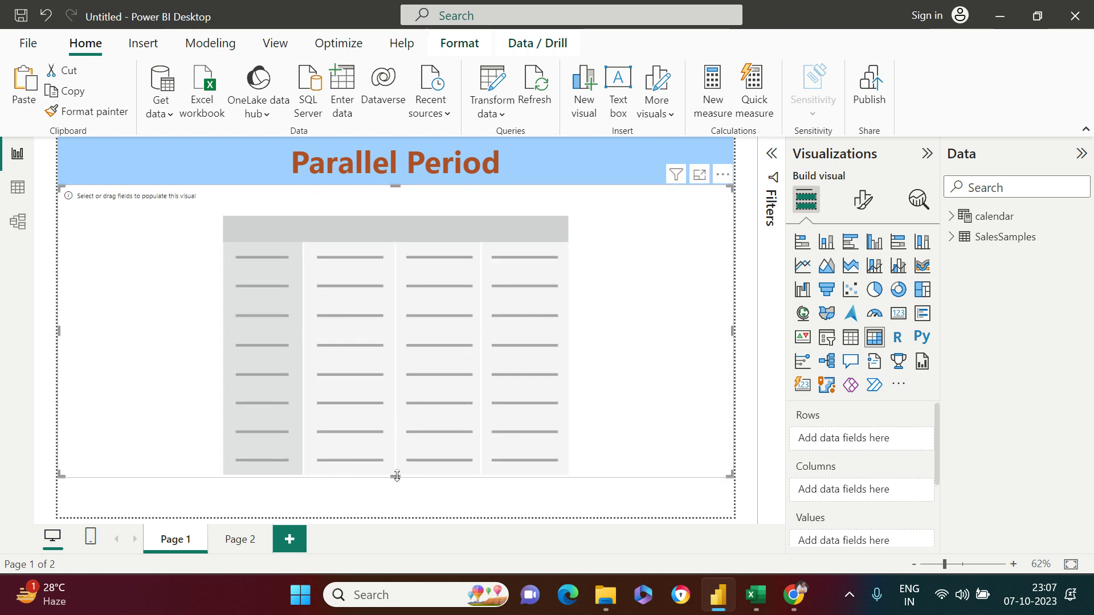
pyautogui.moveTo(397, 476); pyautogui.dragTo(398, 516)
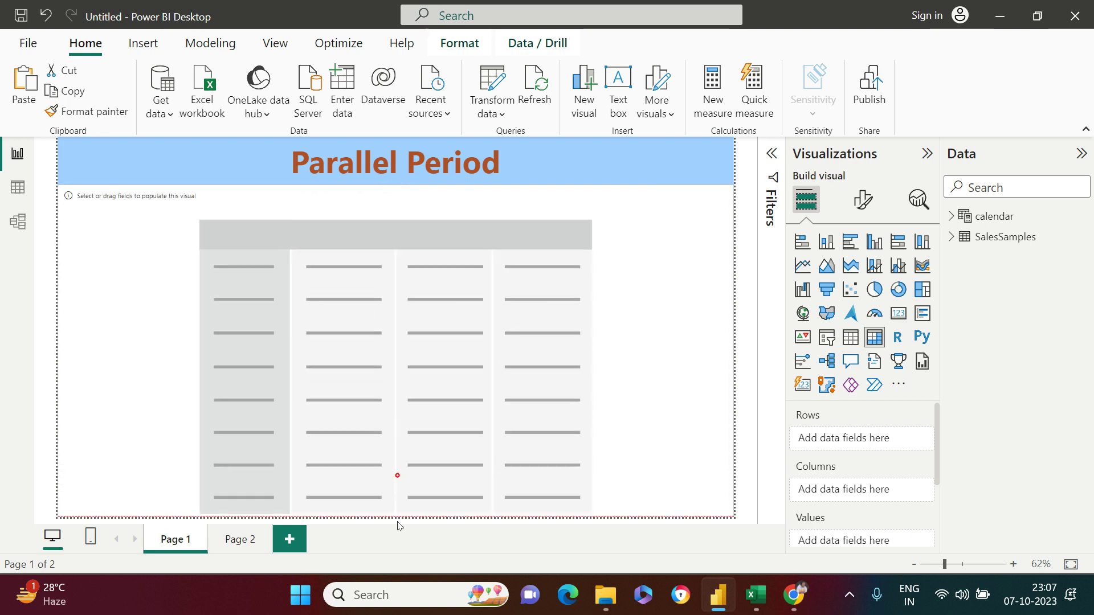
# Step: Create a new measure in the SalesSamples table and name it total_amount
pyautogui.click(950, 237)
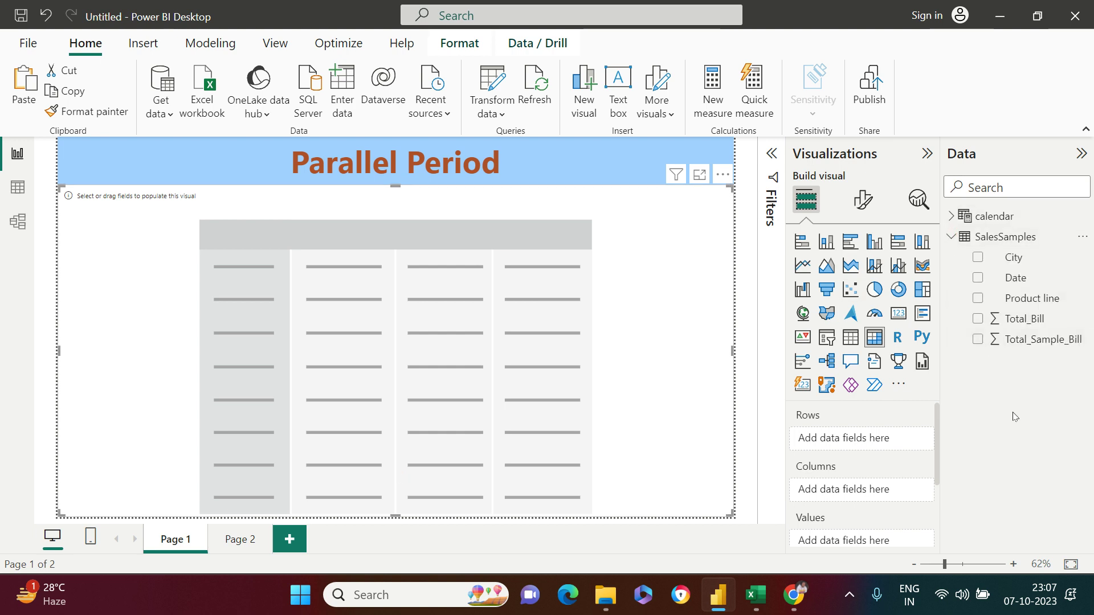
pyautogui.rightClick(992, 328)
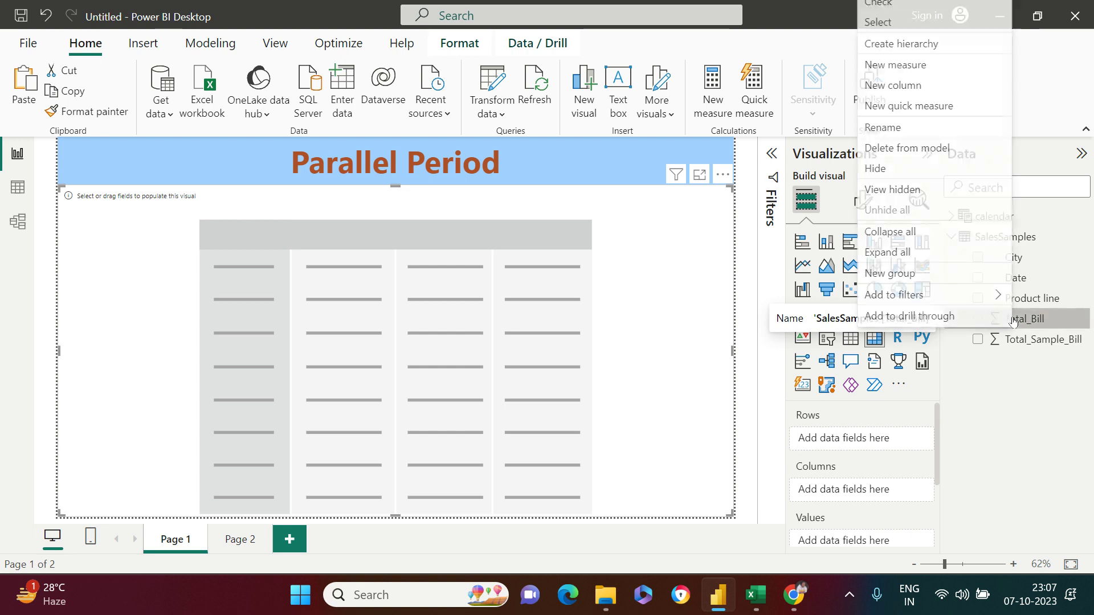
pyautogui.click(910, 64)
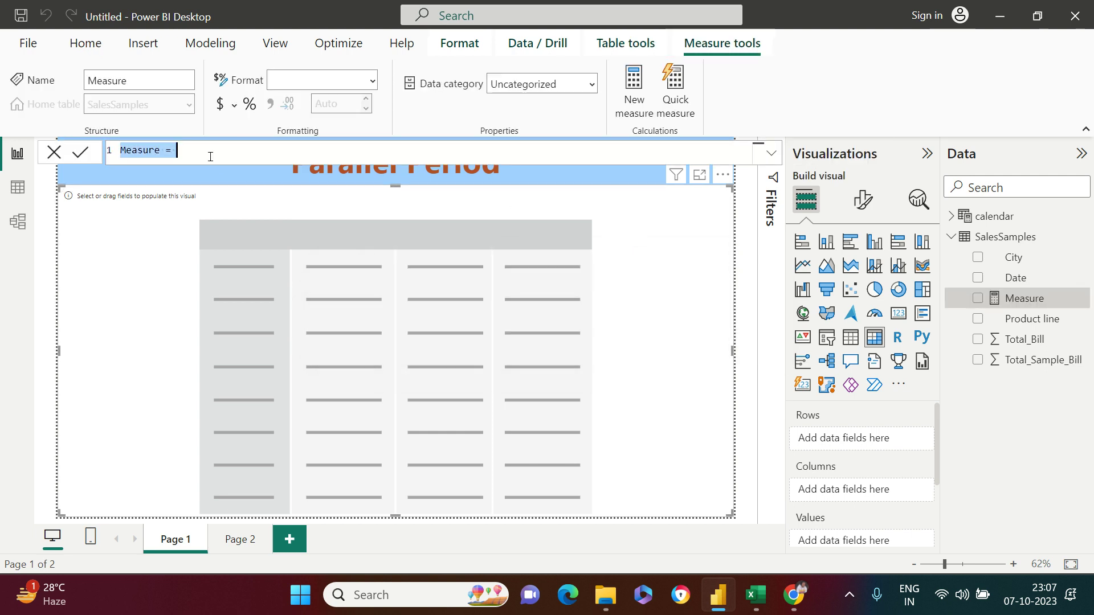
pyautogui.doubleClick(130, 150)
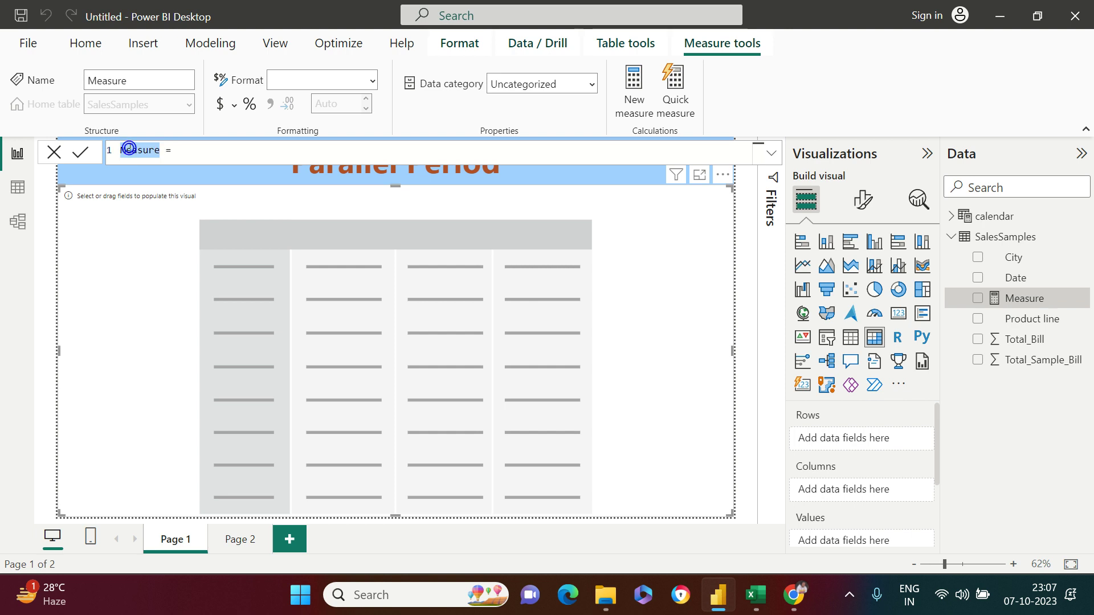
pyautogui.write('total_lamou')
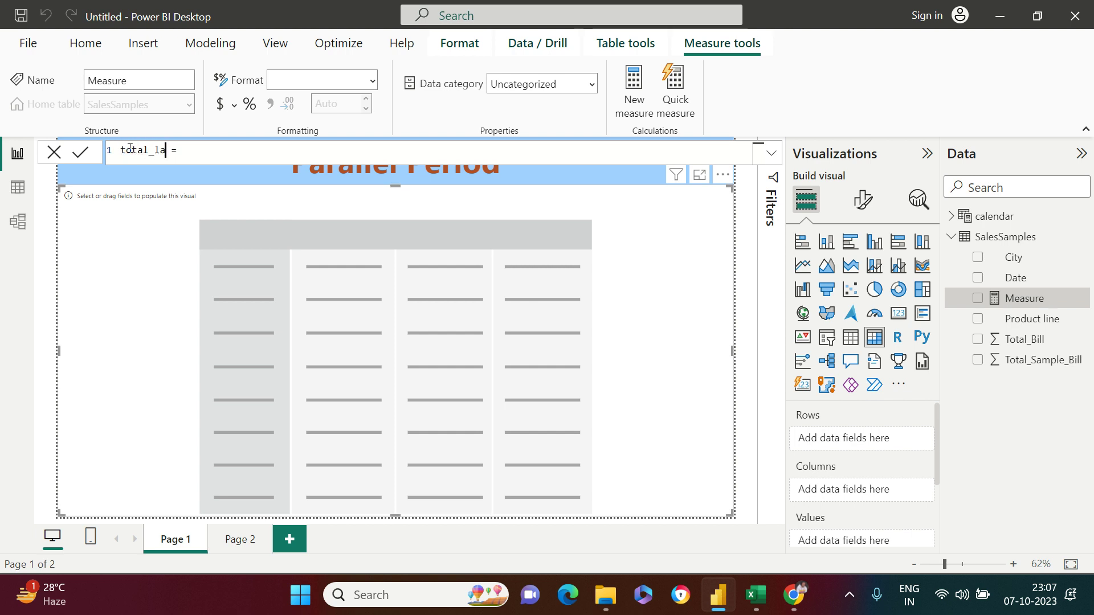
pyautogui.write('nt')
pyautogui.press('End')
pyautogui.press('Left')
pyautogui.hotkey('shift', 'Left')
pyautogui.hotkey('shift', 'Left')
pyautogui.hotkey('shift', 'Left')
pyautogui.hotkey('shift', 'Left')
pyautogui.hotkey('shift', 'Left')
pyautogui.hotkey('shift', 'Left')
pyautogui.hotkey('shift', 'Left')
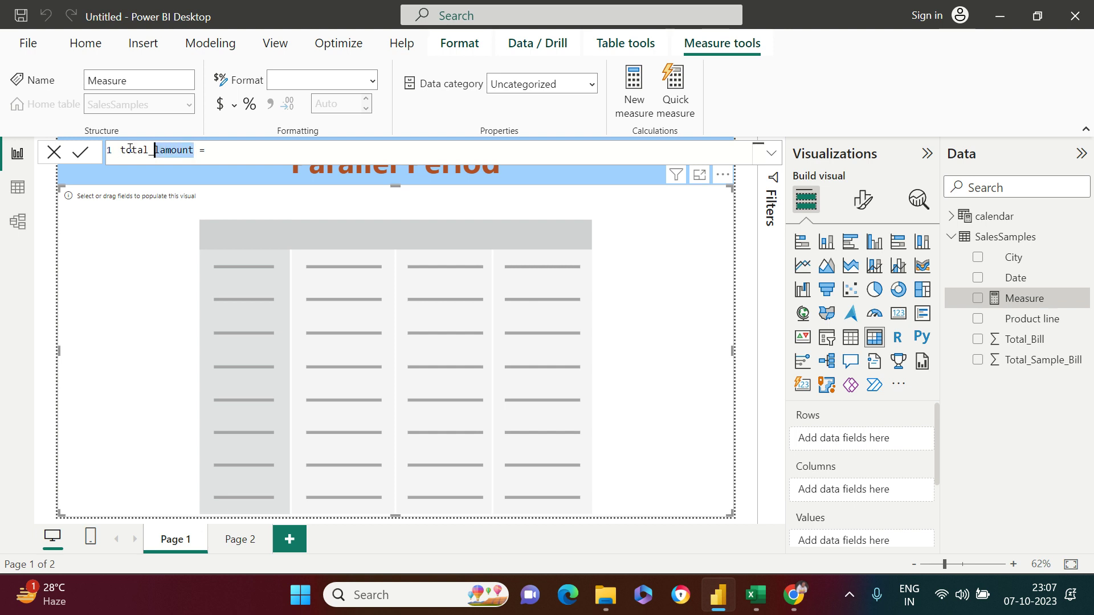
pyautogui.write('amount')
pyautogui.press('End')
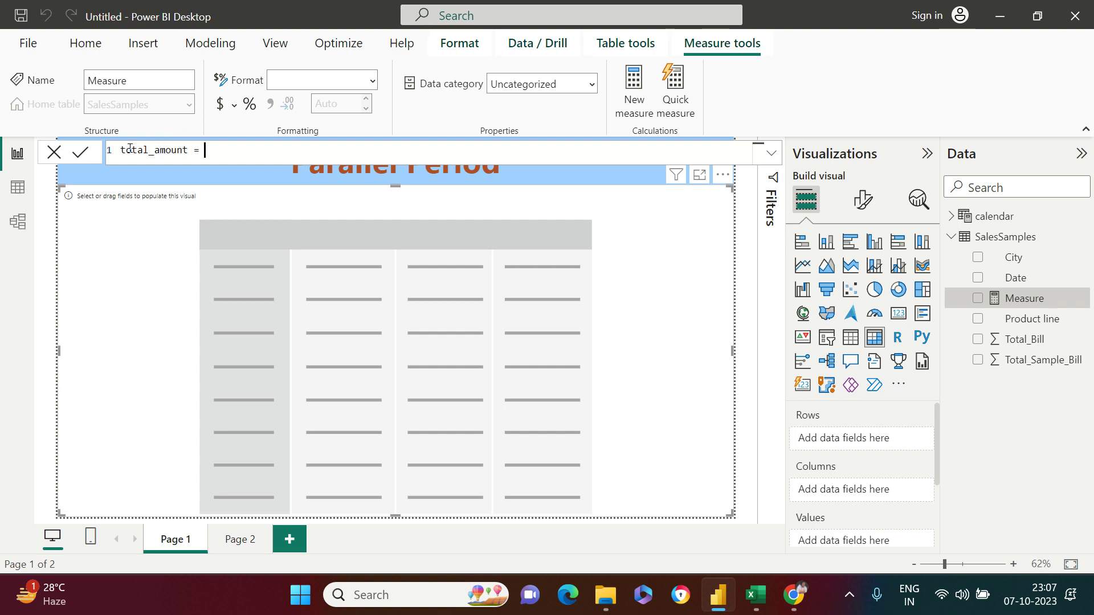
# Step: Define the total_amount measure as SUM(SalesSamples[Total_Bill]) and commit the formula
pyautogui.write('sum')
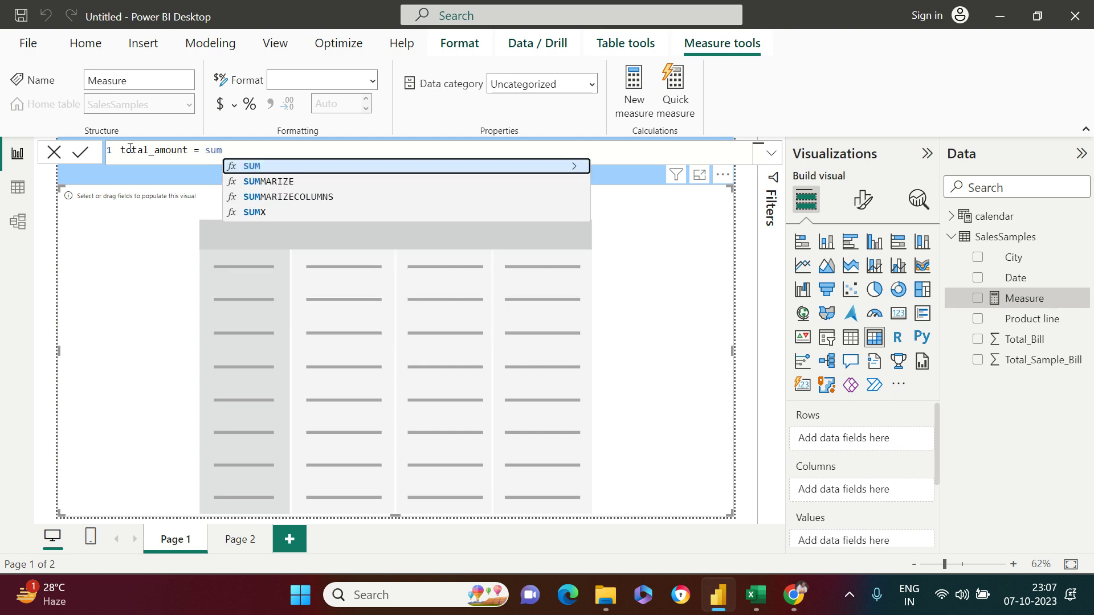
pyautogui.press('Tab')
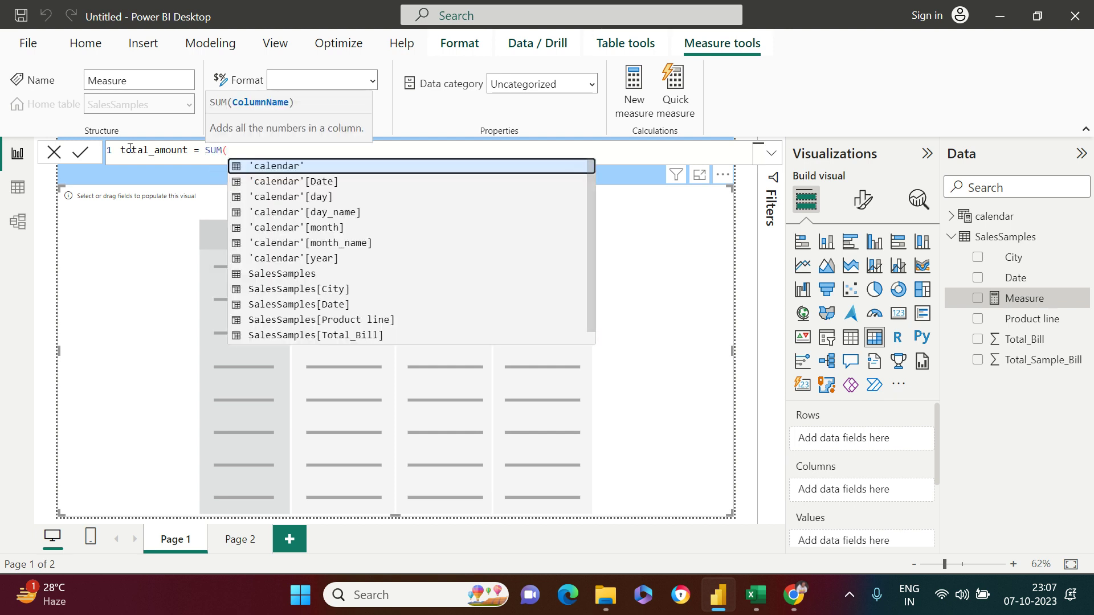
pyautogui.write('sa')
pyautogui.press('Down')
pyautogui.press('Down')
pyautogui.press('Down')
pyautogui.press('Down')
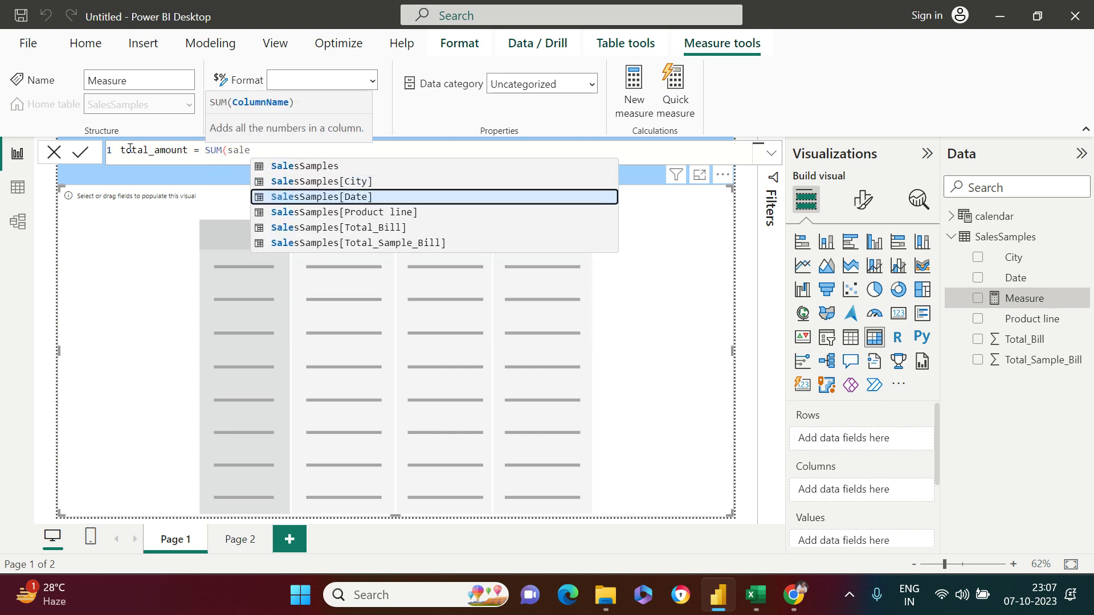
pyautogui.press('Tab')
pyautogui.write(')')
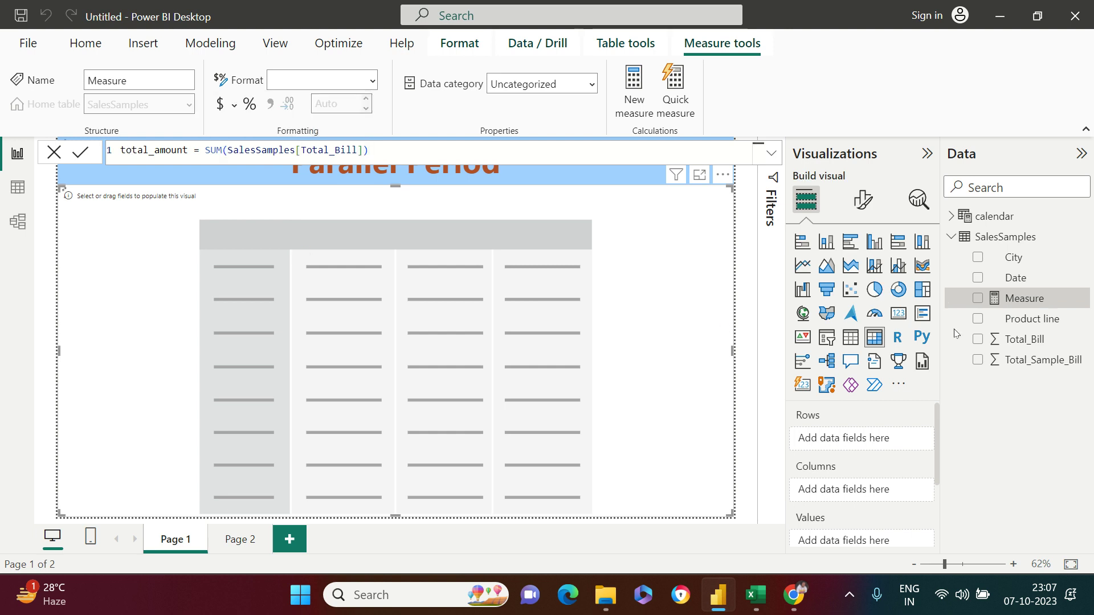
pyautogui.press('Return')
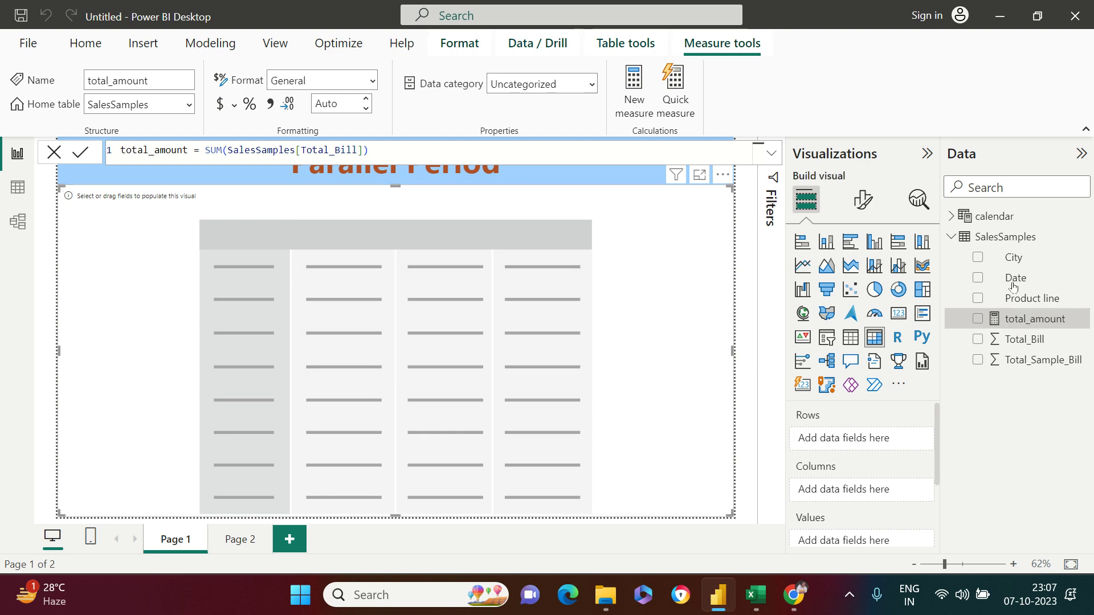
# Step: Fill the matrix with the calendar table's Date Hierarchy as rows and the total_amount measure as values
pyautogui.click(950, 216)
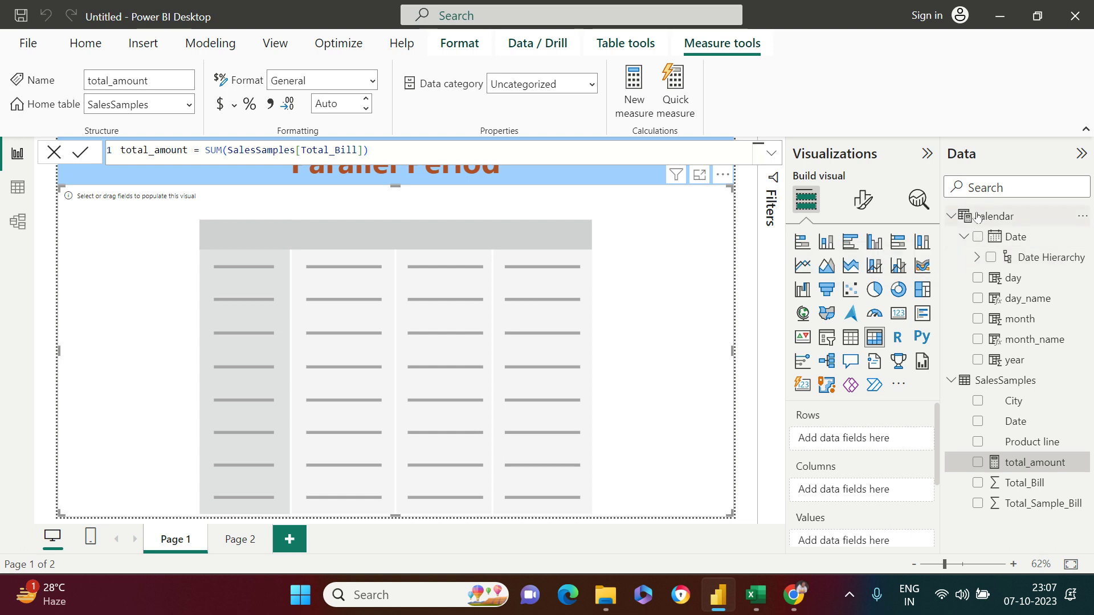
pyautogui.click(990, 257)
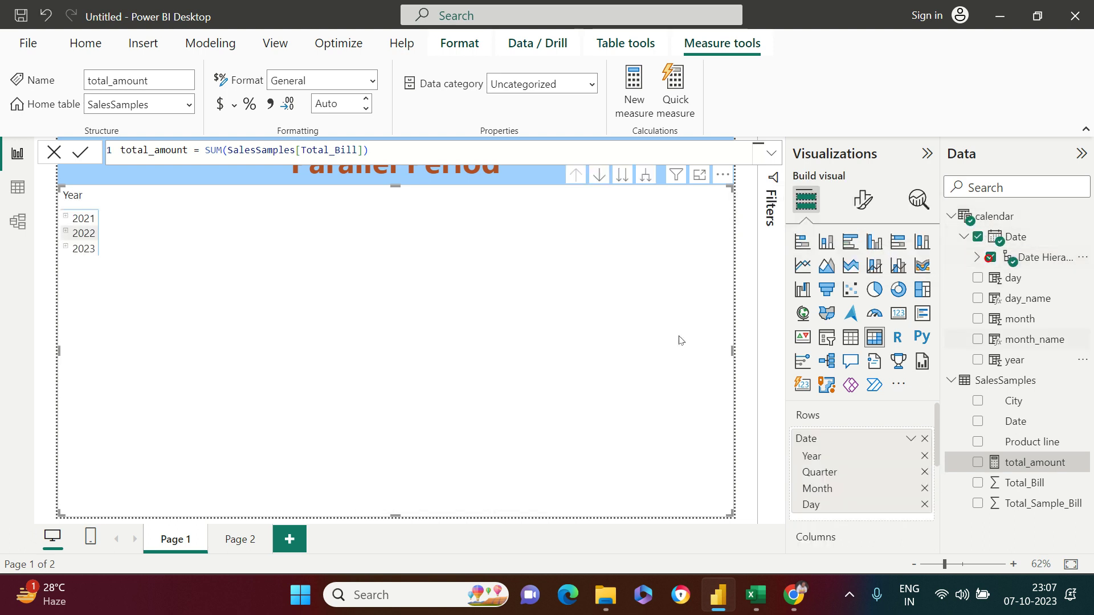
pyautogui.click(191, 284)
pyautogui.click(977, 464)
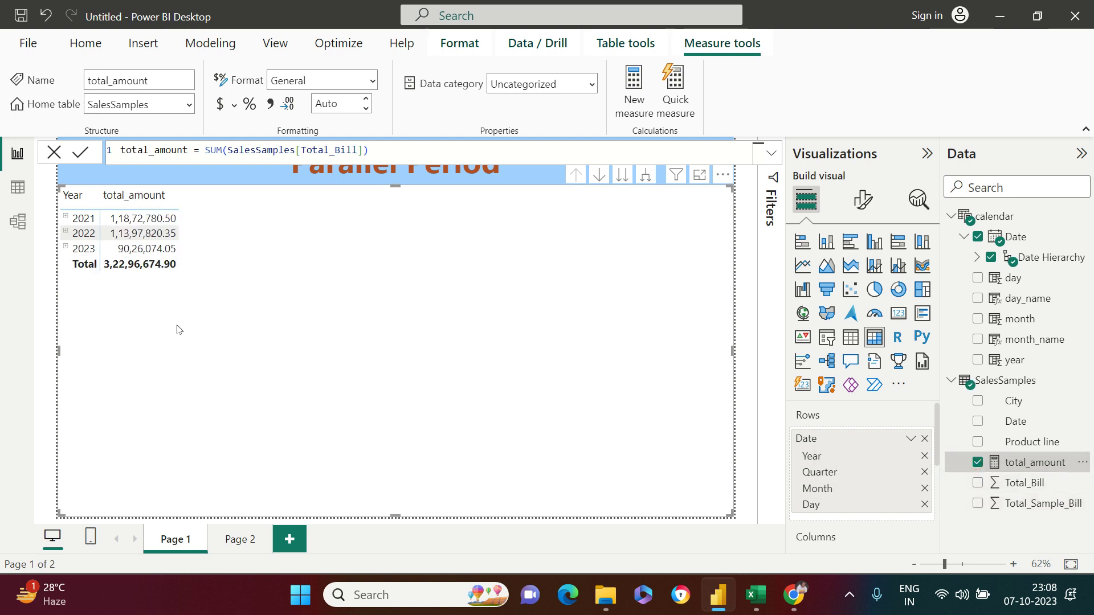
# Step: Expand the matrix through quarters and months to days, examine the amounts, and roll it back up to years
pyautogui.click(638, 177)
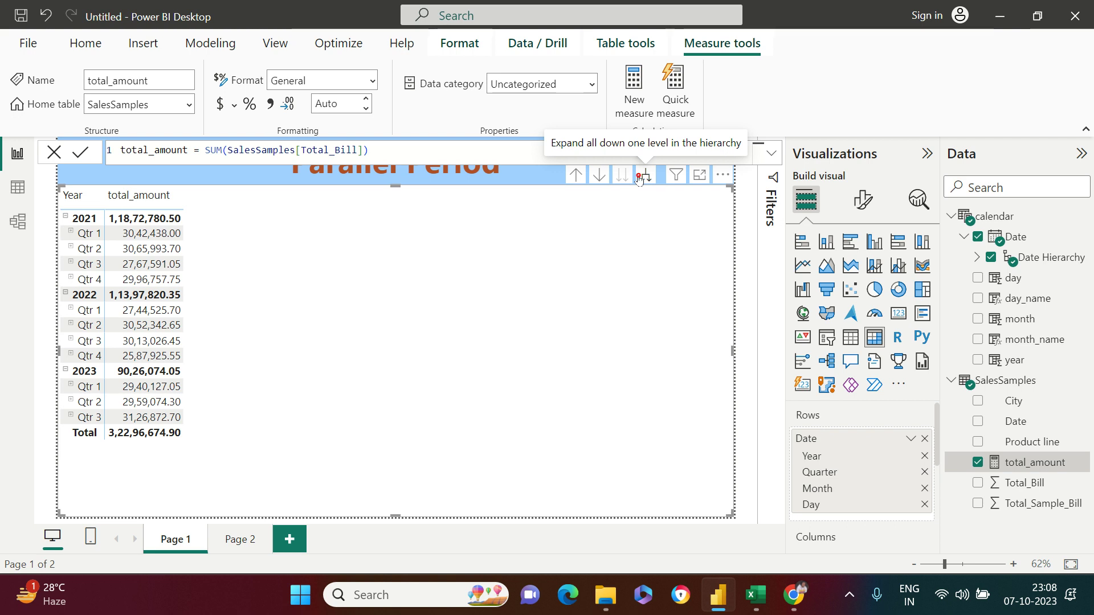
pyautogui.click(639, 177)
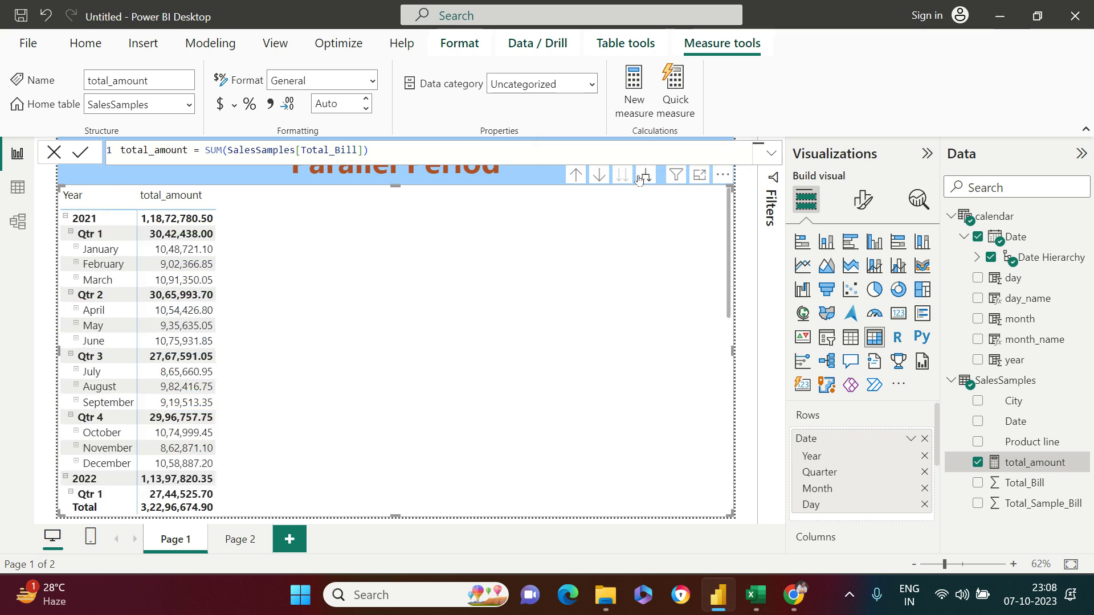
pyautogui.click(639, 177)
pyautogui.scroll(-5, 243, 420)
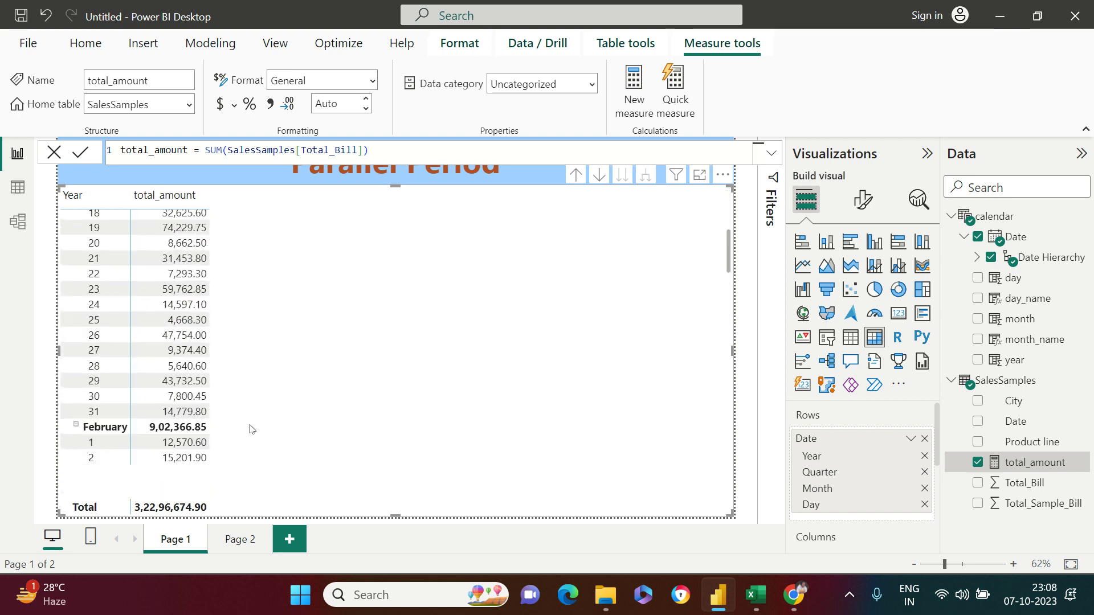
pyautogui.scroll(5, 251, 437)
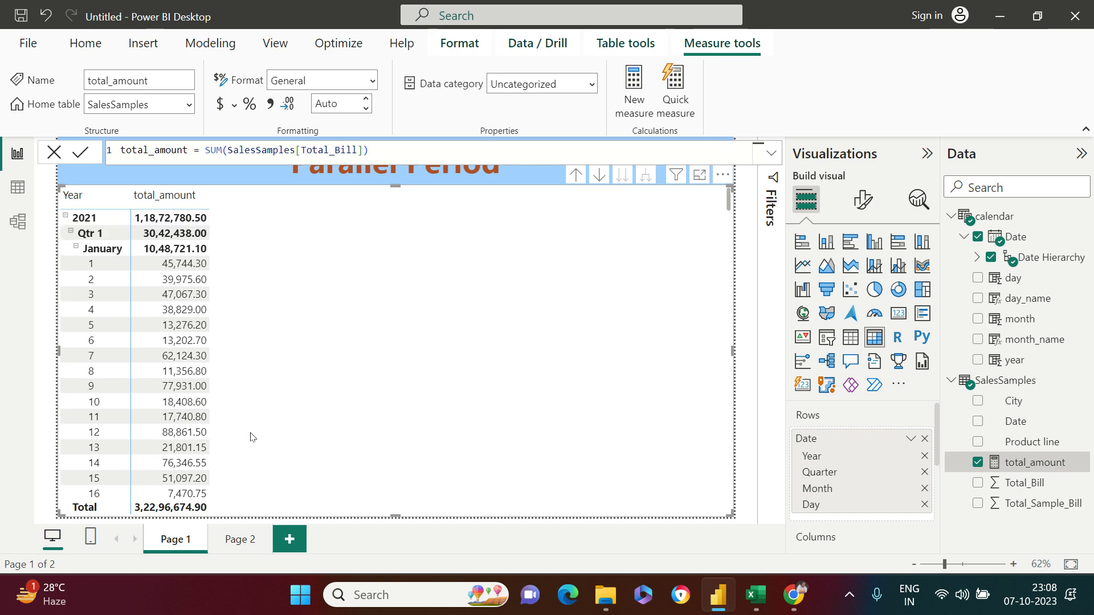
pyautogui.click(573, 182)
pyautogui.click(572, 182)
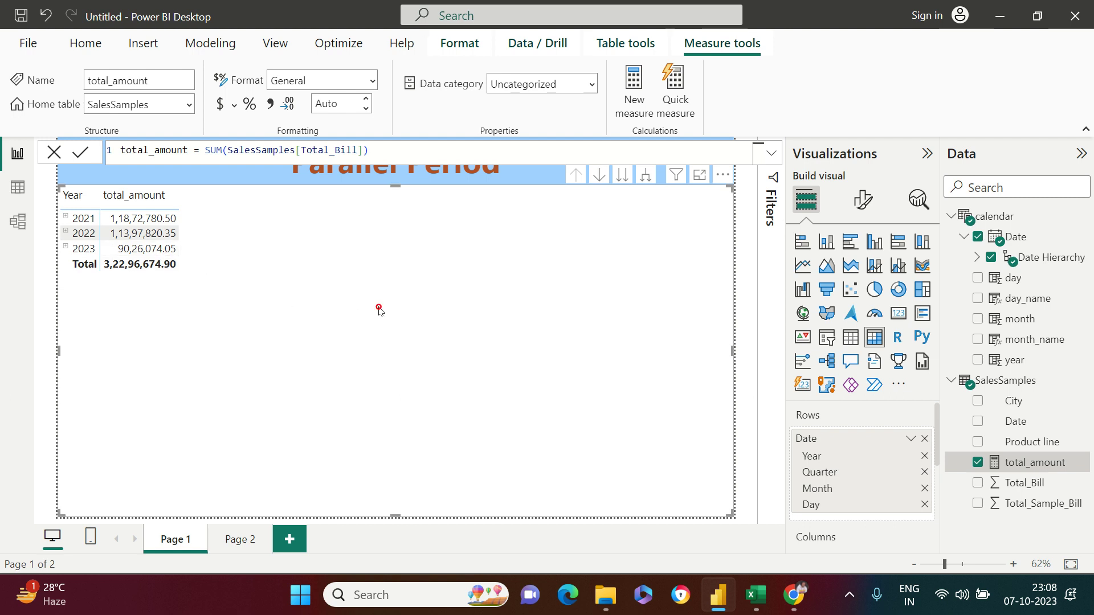
# Step: Create another measure in the SalesSamples table and name it parallel_amount
pyautogui.rightClick(1038, 461)
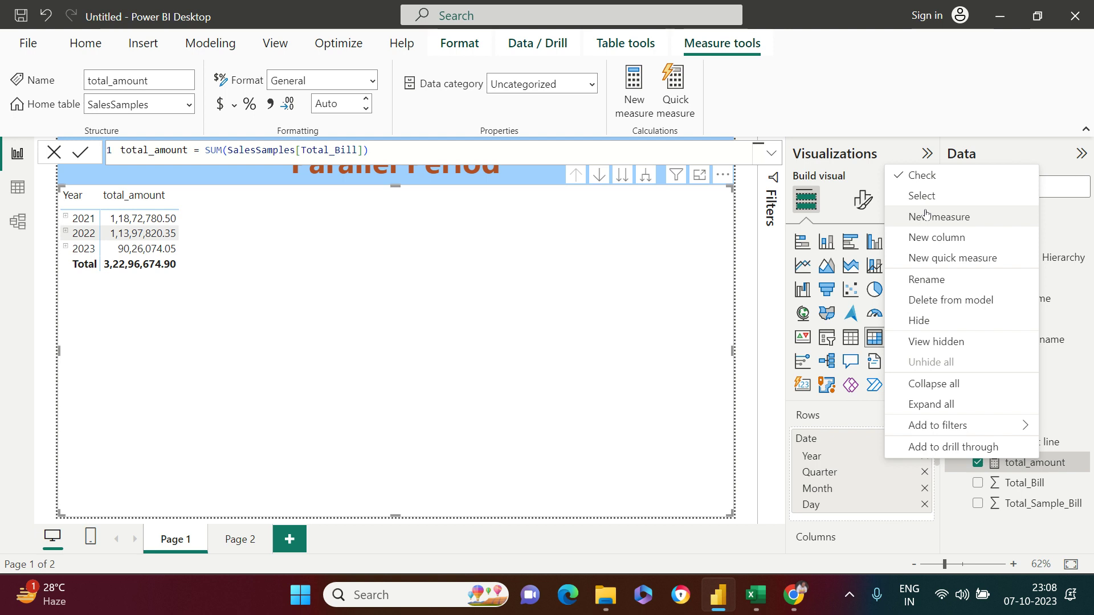
pyautogui.press('Escape')
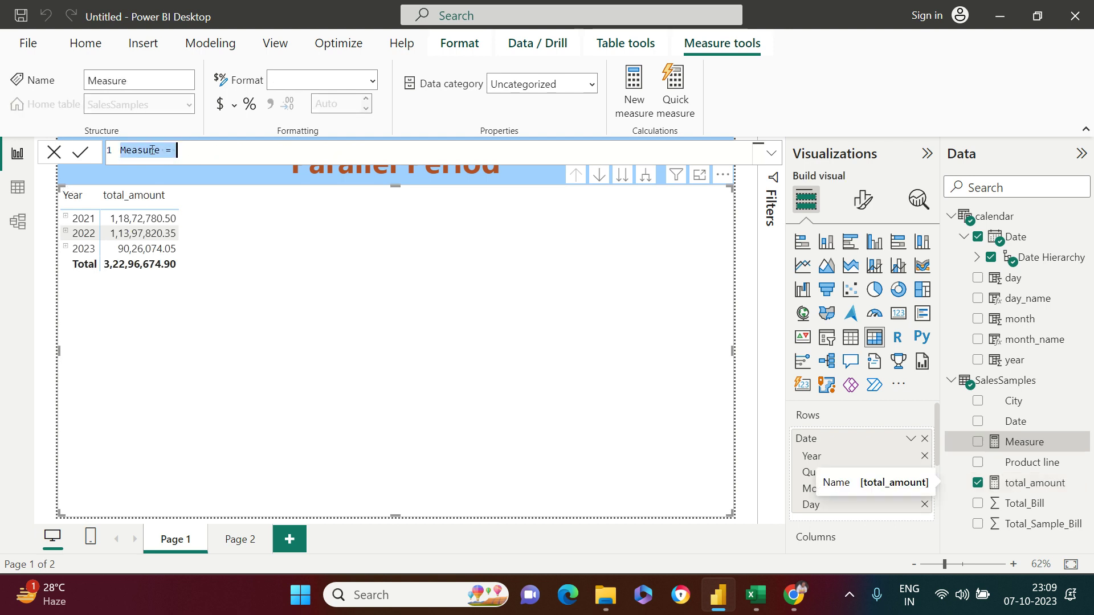
pyautogui.doubleClick(149, 150)
pyautogui.hotkey('ctrl', 'a')
pyautogui.write('para')
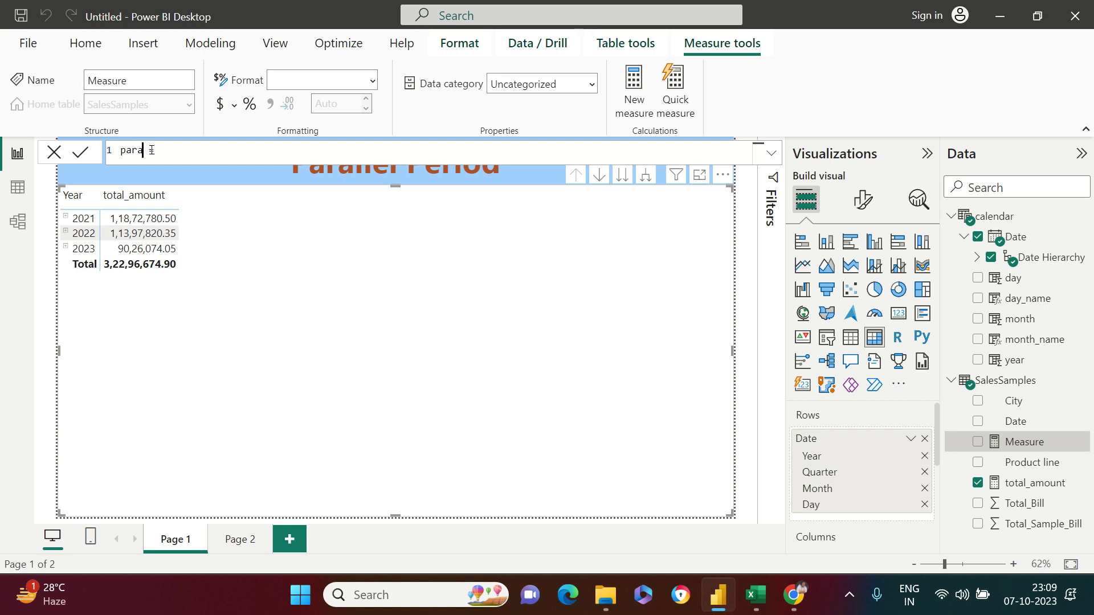
pyautogui.write('llel_')
pyautogui.write('aount')
pyautogui.press('BackSpace')
pyautogui.press('BackSpace')
pyautogui.press('BackSpace')
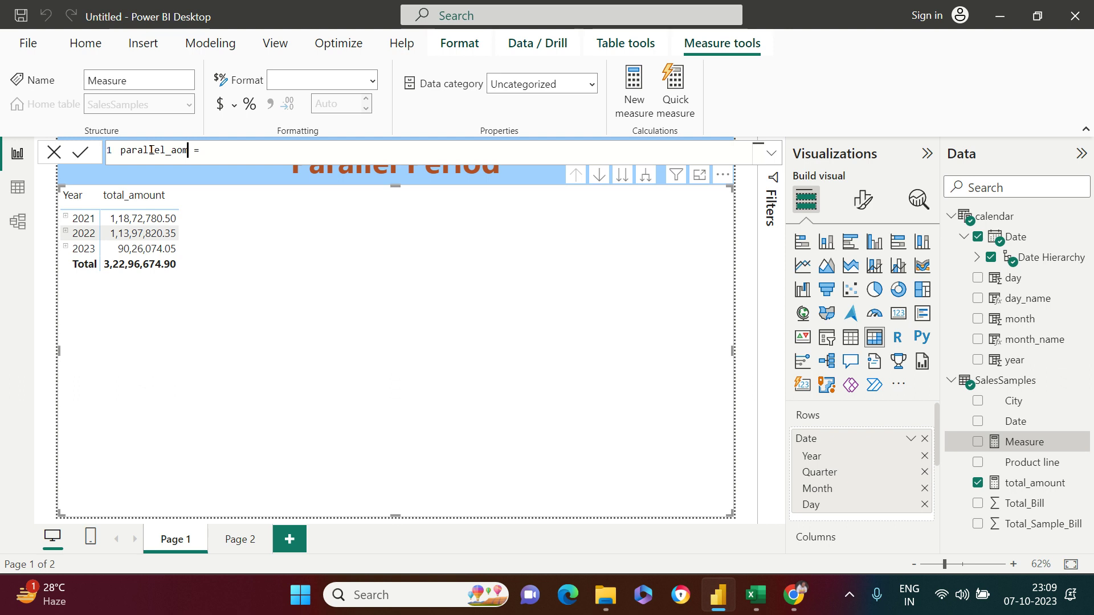
pyautogui.press('BackSpace')
pyautogui.write('mount')
pyautogui.press('End')
# Step: Start the parallel_amount formula with CALCULATE over SalesSamples[total_amount] and PARALLELPERIOD as its filter
pyautogui.write('cal')
pyautogui.press('Tab')
pyautogui.write('(')
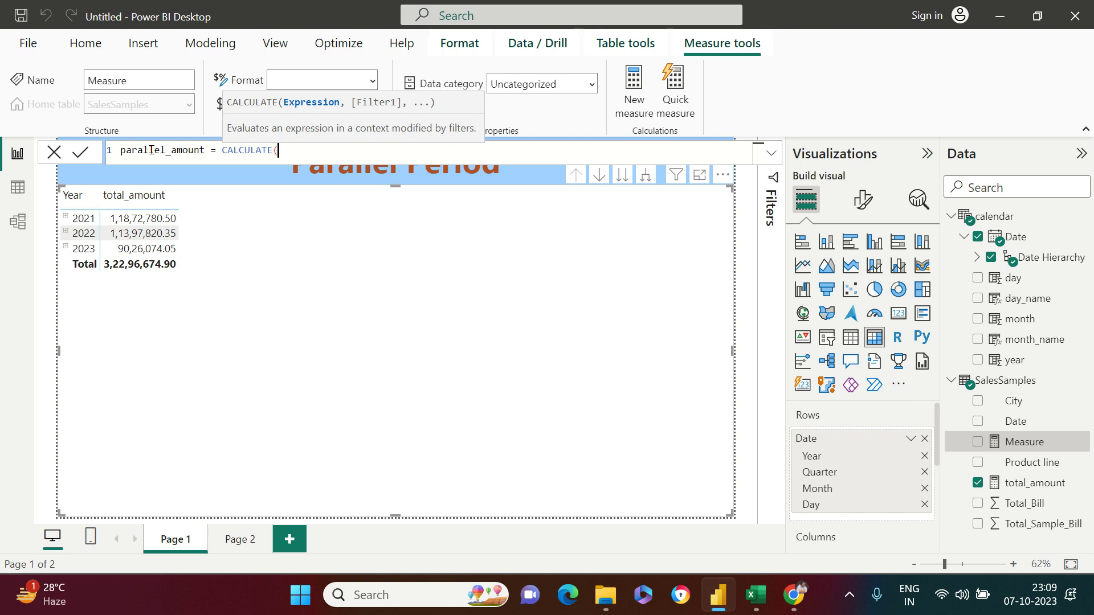
pyautogui.write('tot')
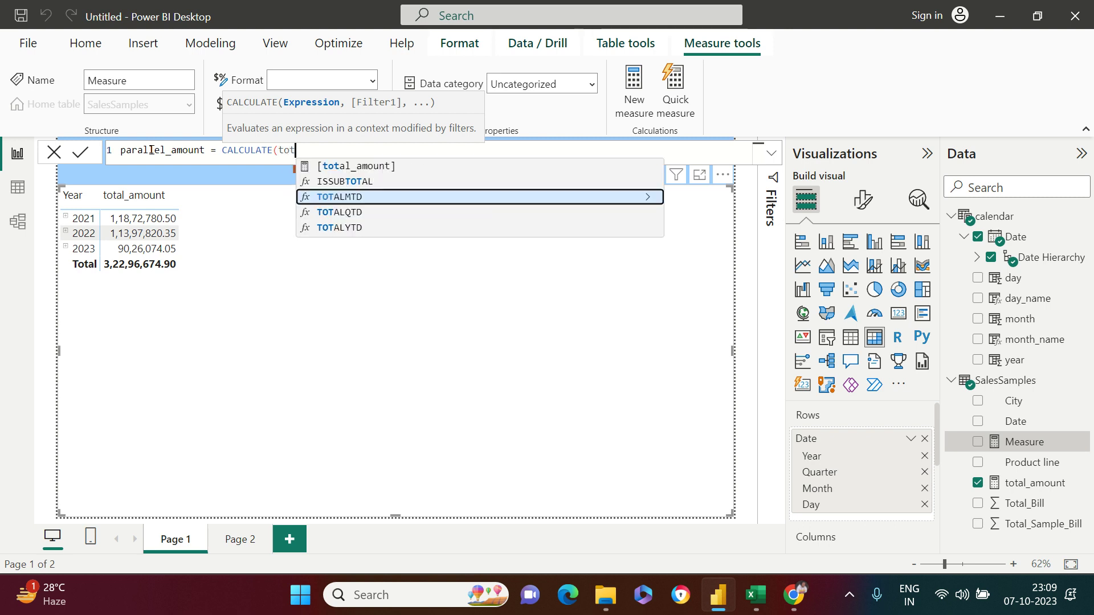
pyautogui.press('BackSpace')
pyautogui.press('BackSpace')
pyautogui.press('BackSpace')
pyautogui.write('sal')
pyautogui.press('Tab')
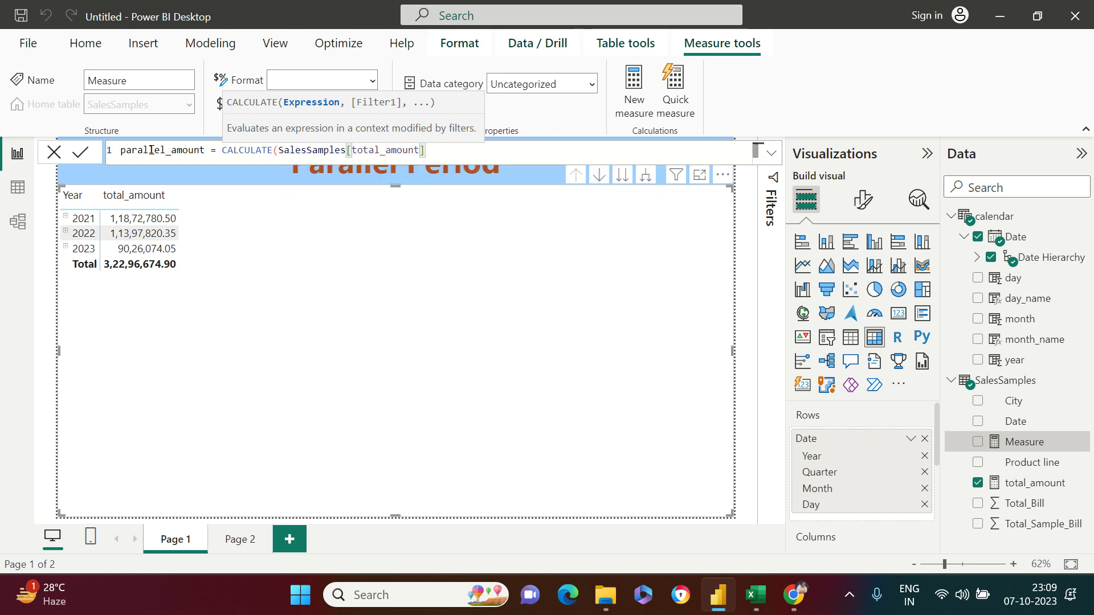
pyautogui.write(',par')
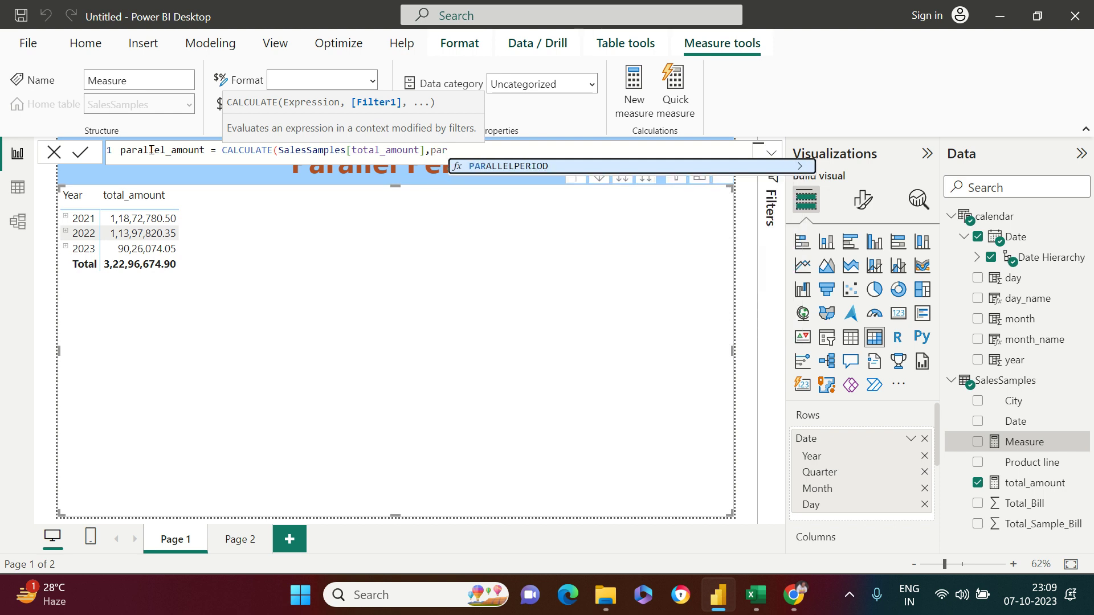
pyautogui.press('Tab')
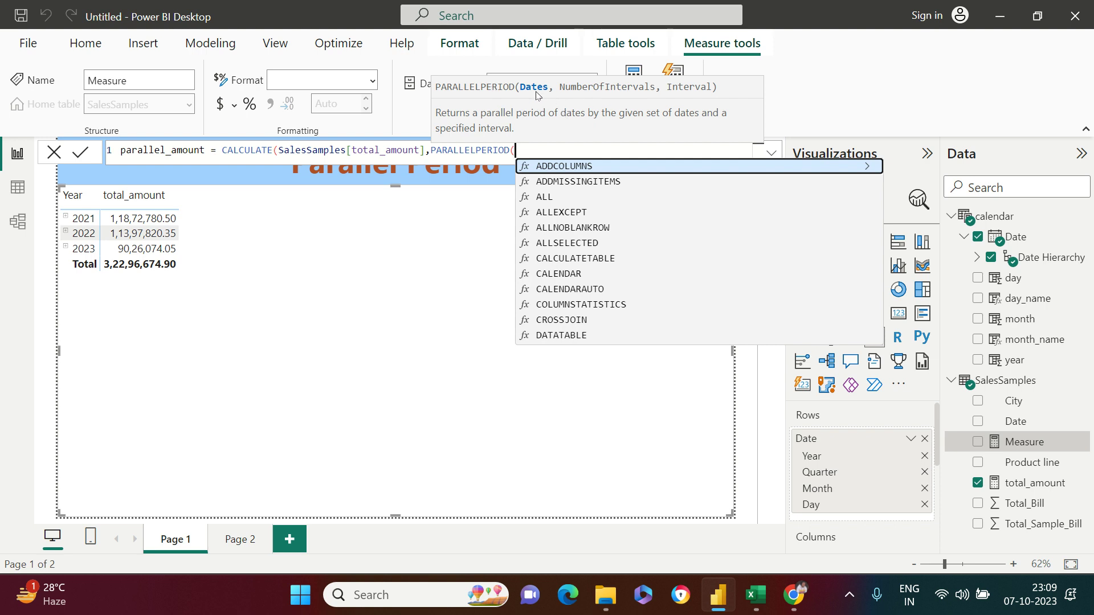
# Step: Use 'calendar'[Date].[Date] as the dates argument of PARALLELPERIOD
pyautogui.write('cal')
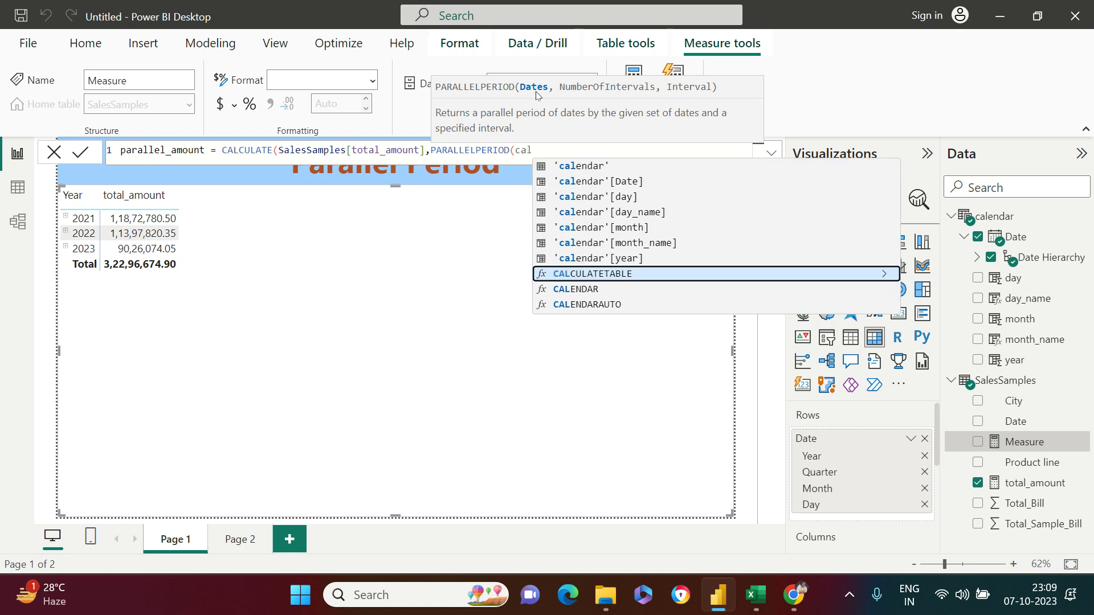
pyautogui.press('Up')
pyautogui.press('Up')
pyautogui.press('Up')
pyautogui.press('Up')
pyautogui.press('Up')
pyautogui.press('Up')
pyautogui.press('Tab')
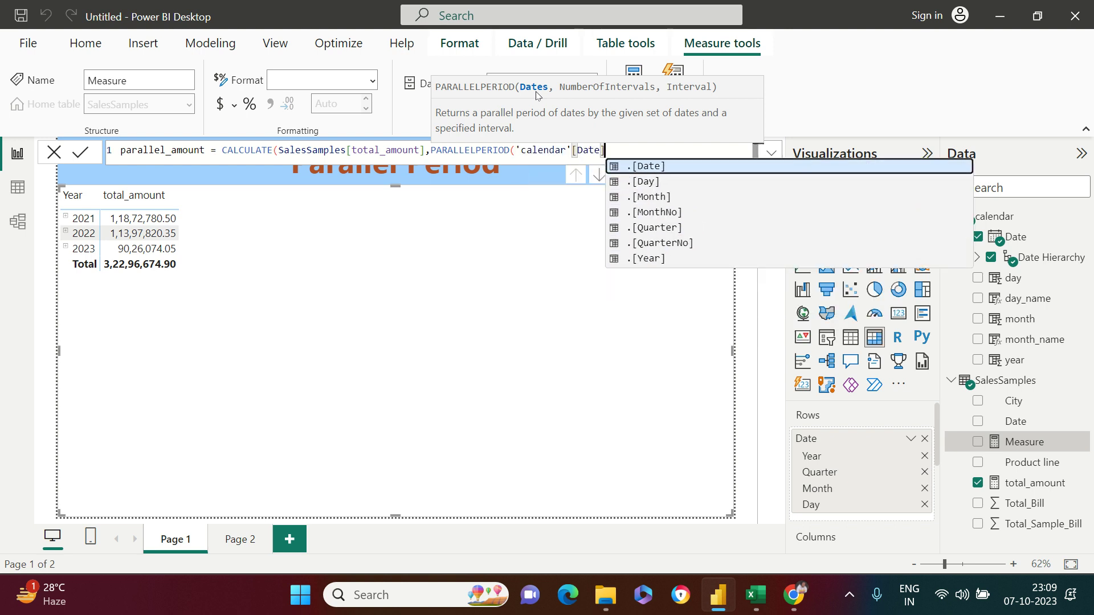
pyautogui.press('Tab')
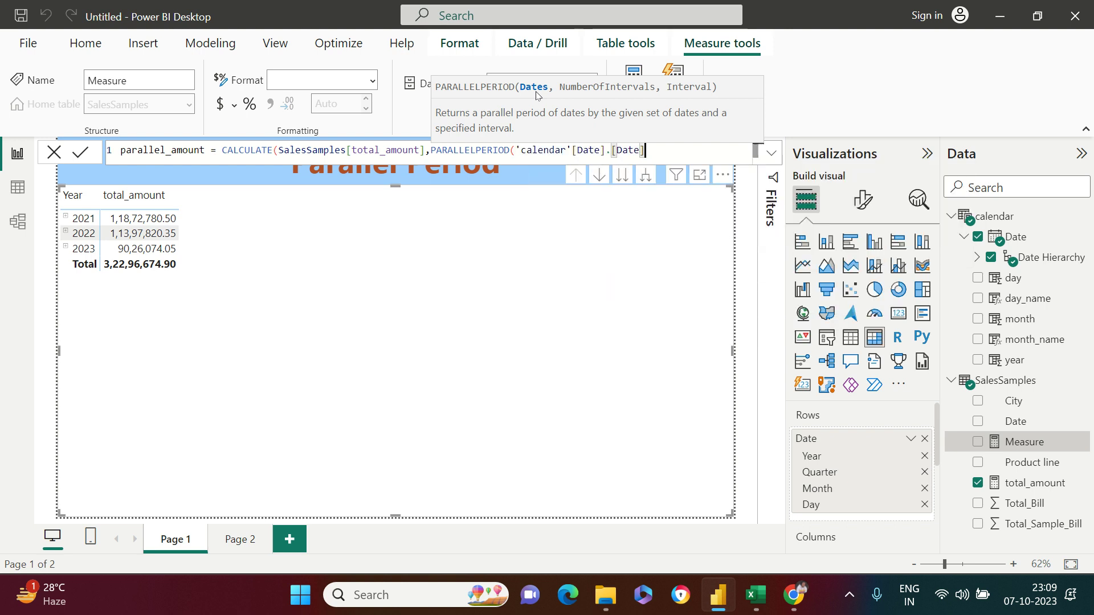
# Step: Complete PARALLELPERIOD with -1 as the number of intervals and YEAR as the interval, and commit the measure
pyautogui.write(',')
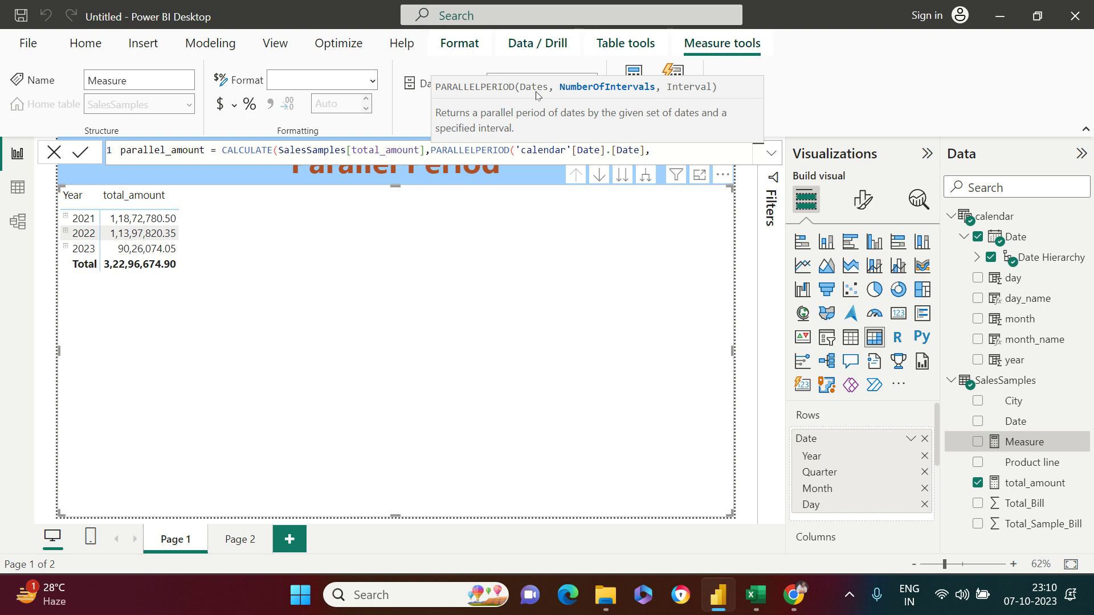
pyautogui.write('-1')
pyautogui.write(',')
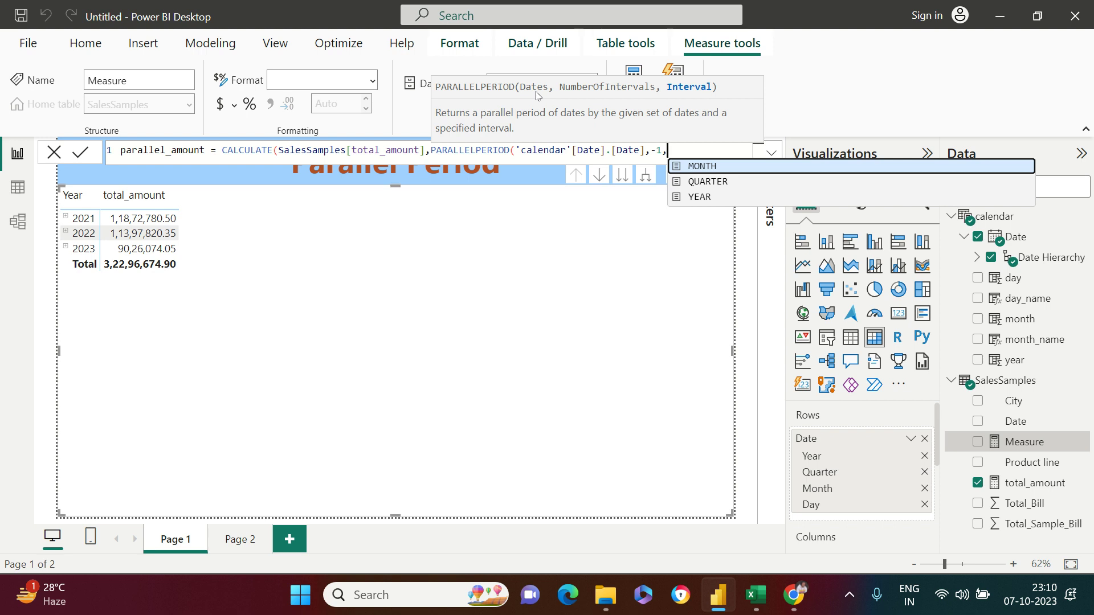
pyautogui.click(701, 196)
pyautogui.write(')')
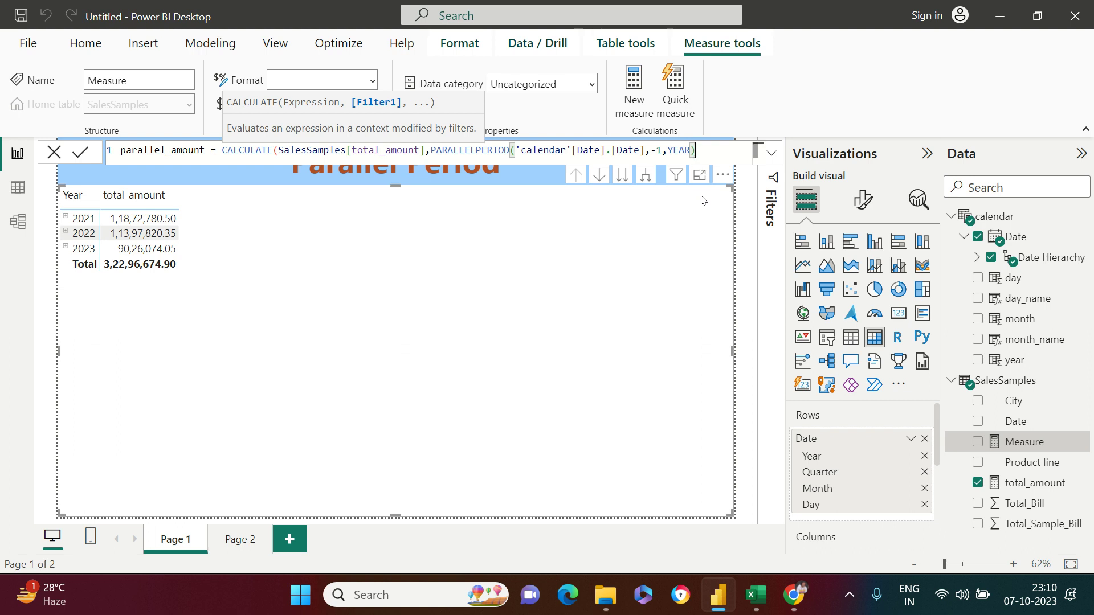
pyautogui.write(')')
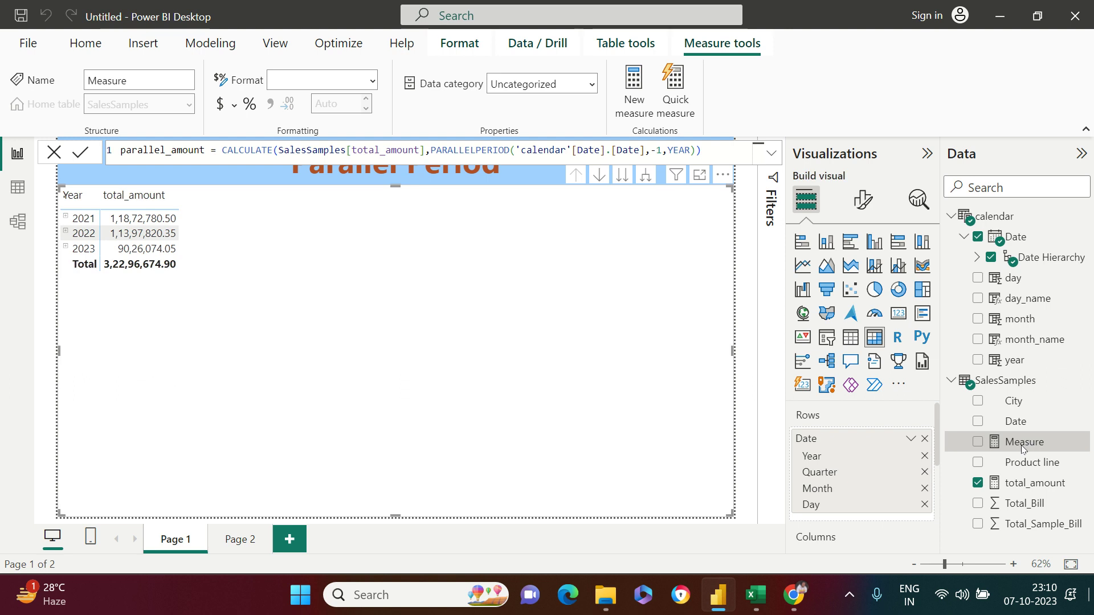
pyautogui.press('Return')
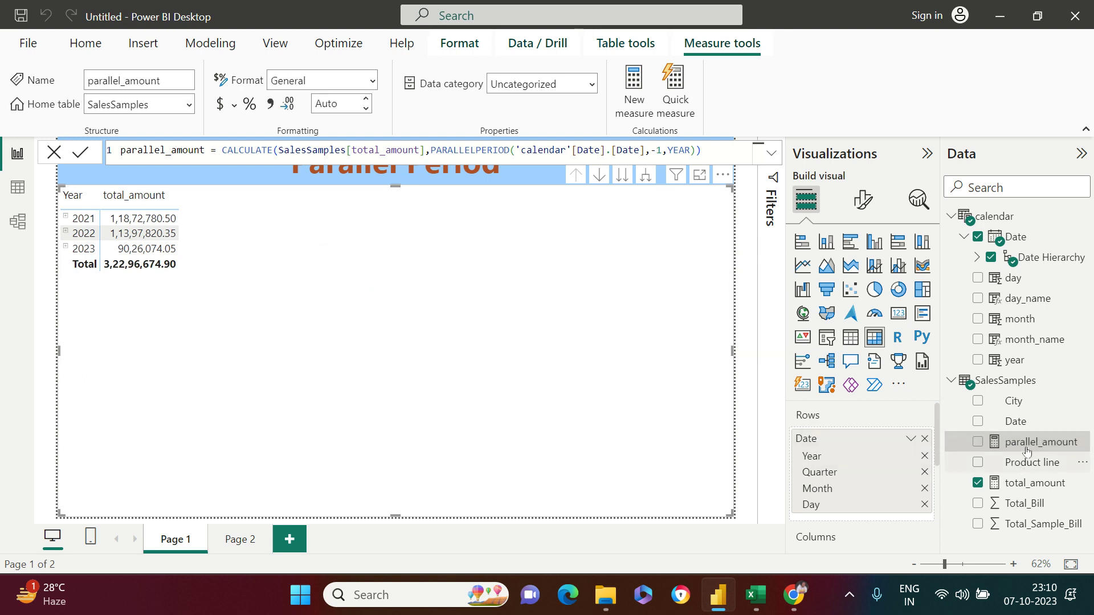
# Step: Add the parallel_amount measure to the matrix values below total_amount
pyautogui.scroll(-3, 882, 463)
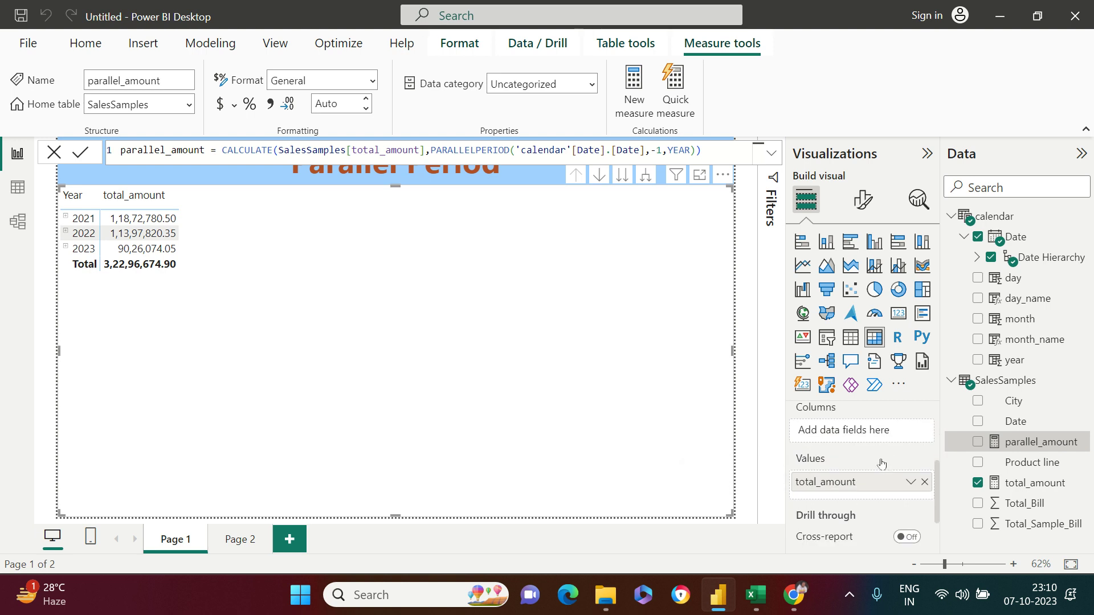
pyautogui.scroll(-1, 881, 463)
pyautogui.moveTo(1013, 444); pyautogui.dragTo(853, 456)
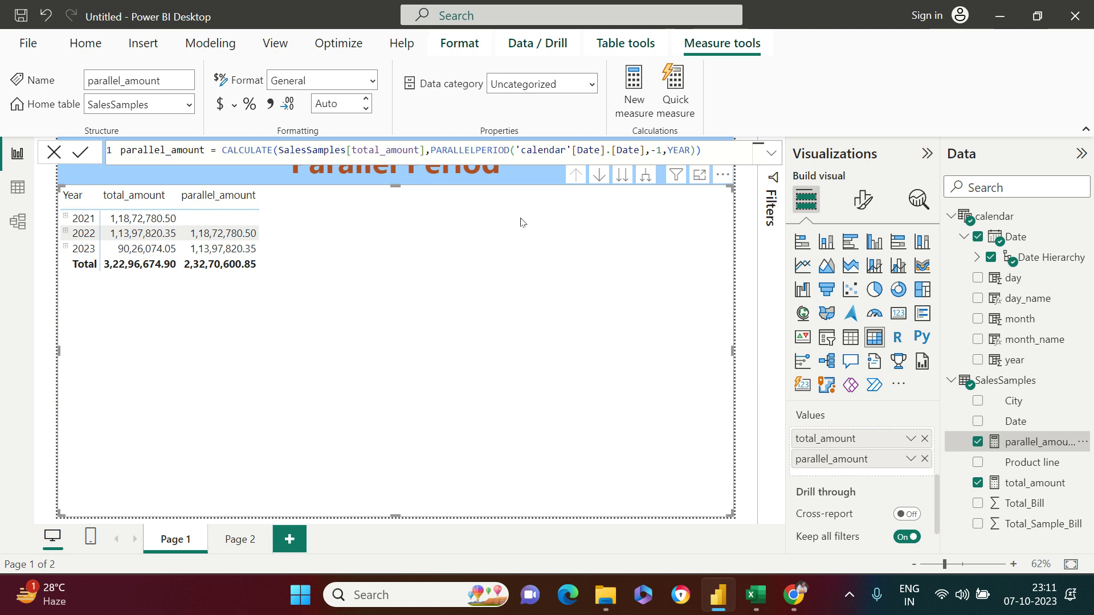
# Step: Expand the matrix to quarters and months and compare parallel_amount with the previous year's total_amount
pyautogui.click(645, 177)
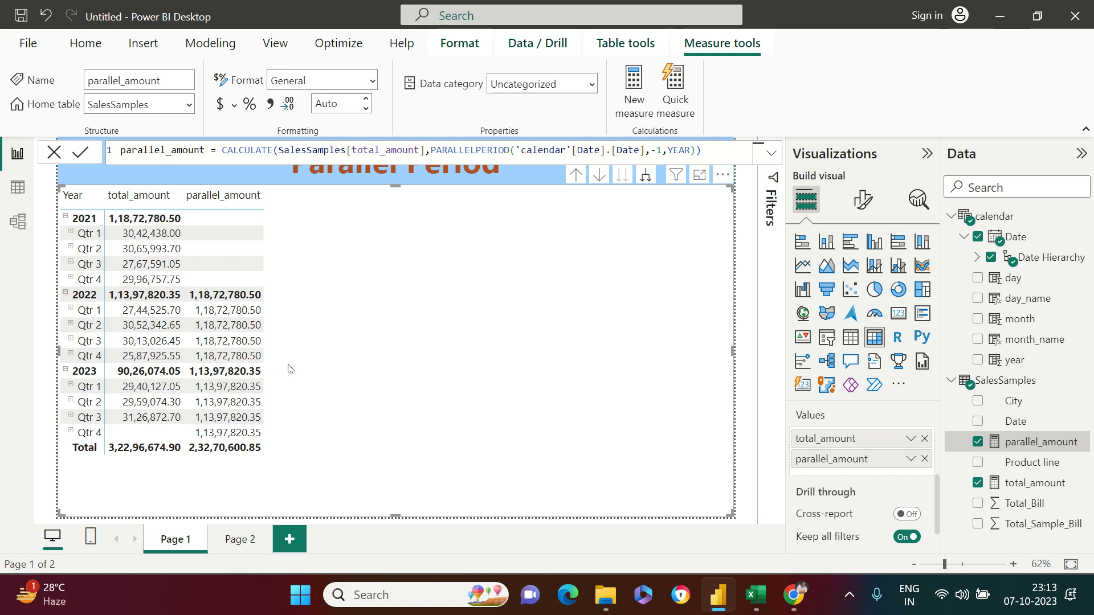
pyautogui.click(644, 181)
pyautogui.scroll(-5, 308, 393)
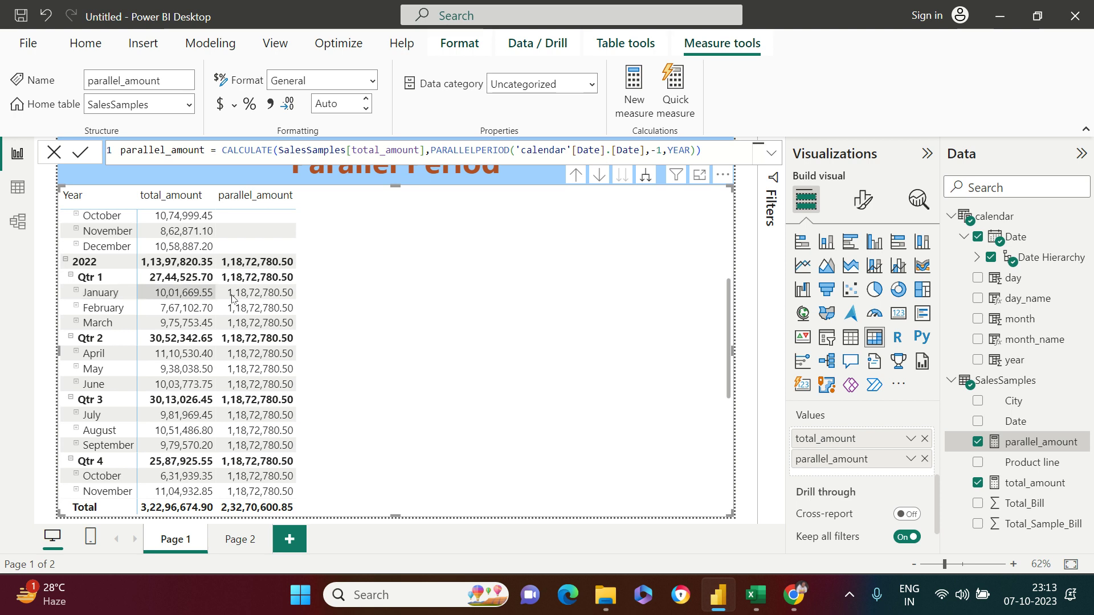
pyautogui.scroll(5, 233, 294)
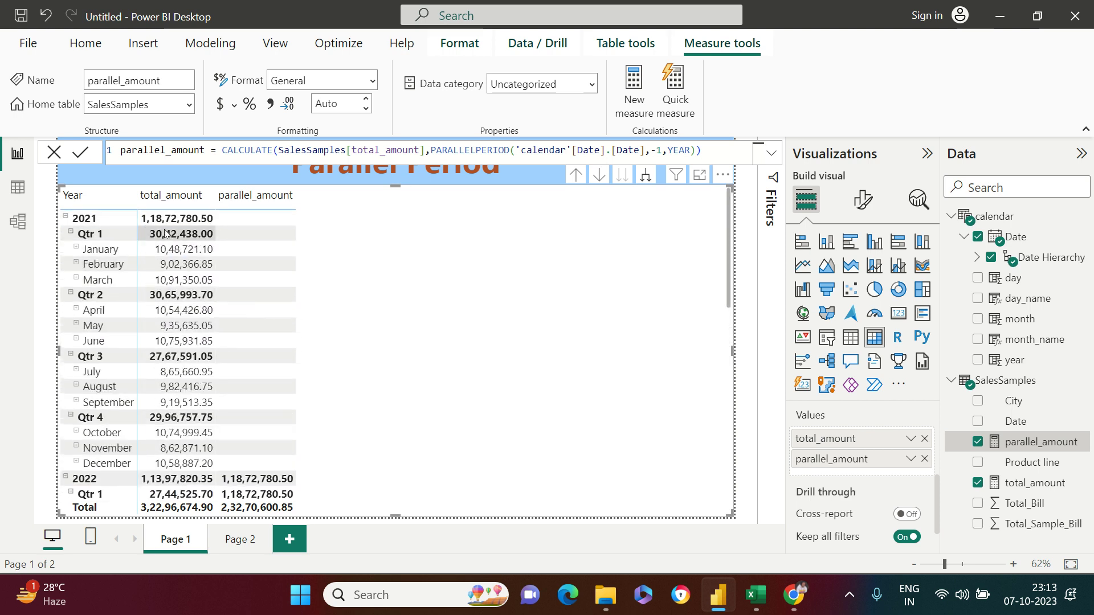
pyautogui.scroll(-4, 248, 354)
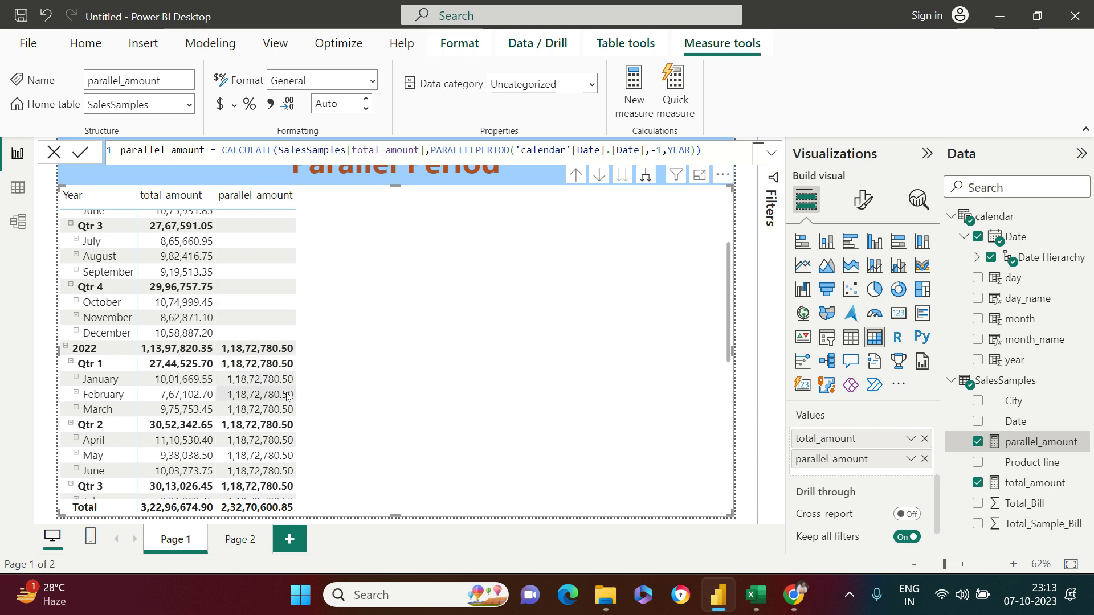
pyautogui.scroll(4, 287, 396)
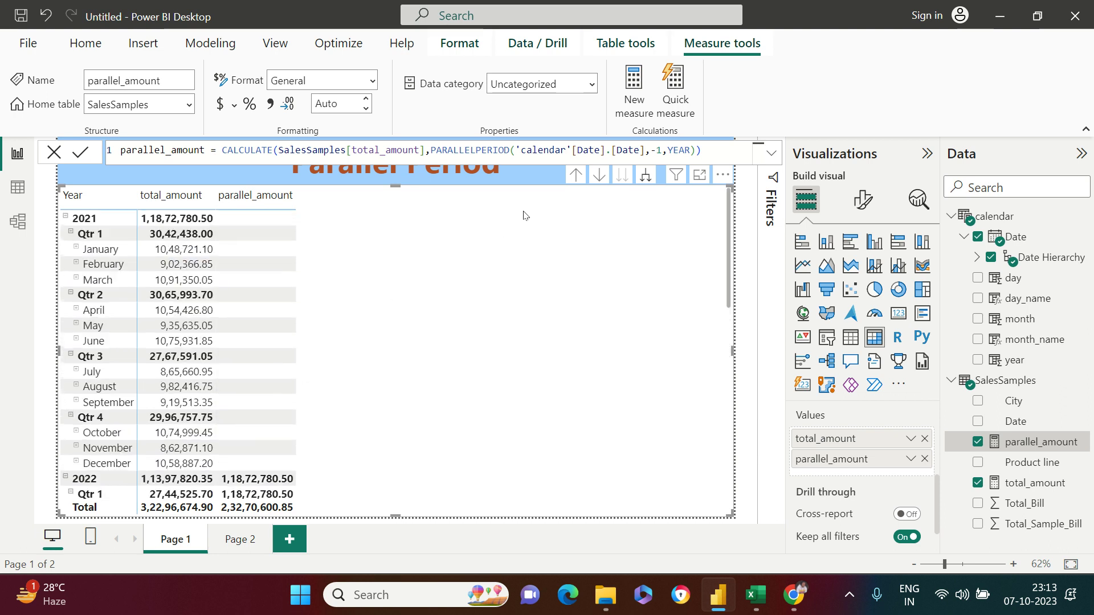
pyautogui.scroll(-4, 184, 440)
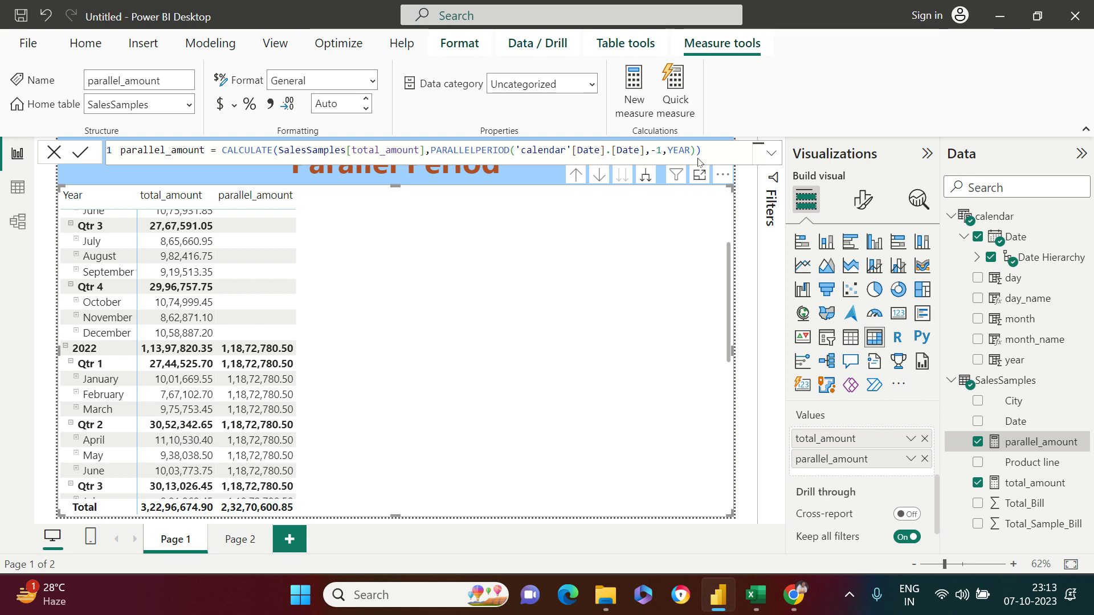
# Step: Change the PARALLELPERIOD interval in parallel_amount to QUARTER, commit it, and drill the matrix up from months to quarters
pyautogui.click(679, 150)
pyautogui.doubleClick(679, 150)
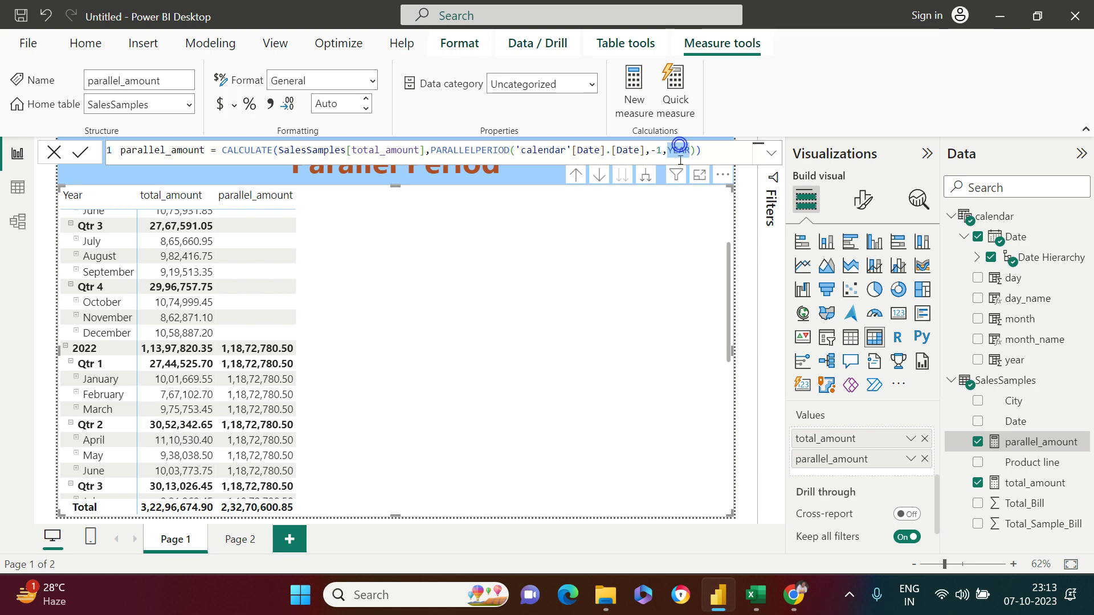
pyautogui.write('QUARTER')
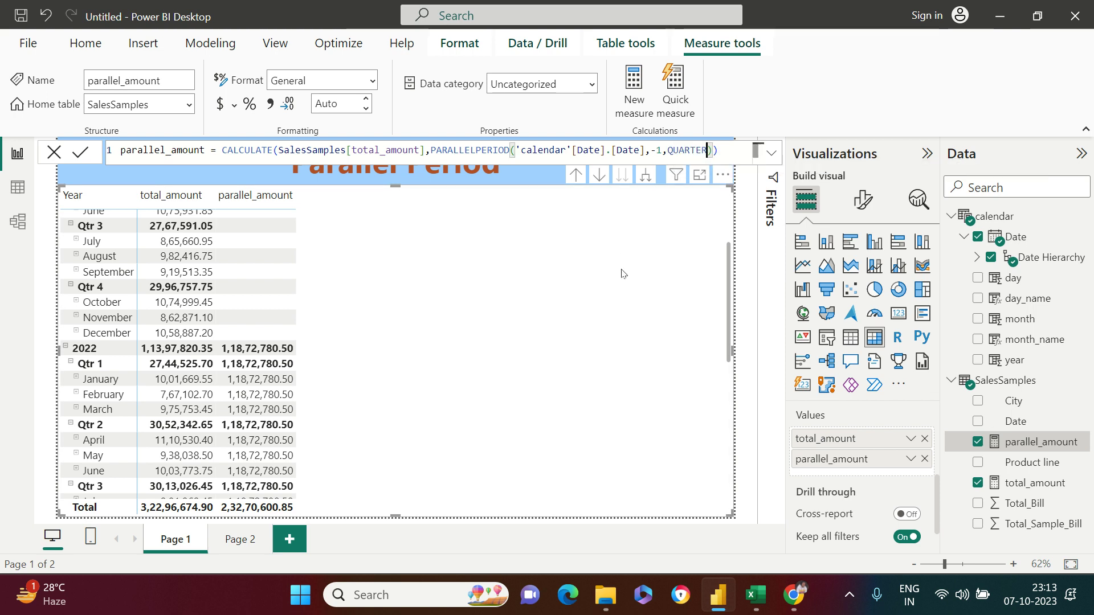
pyautogui.press('Return')
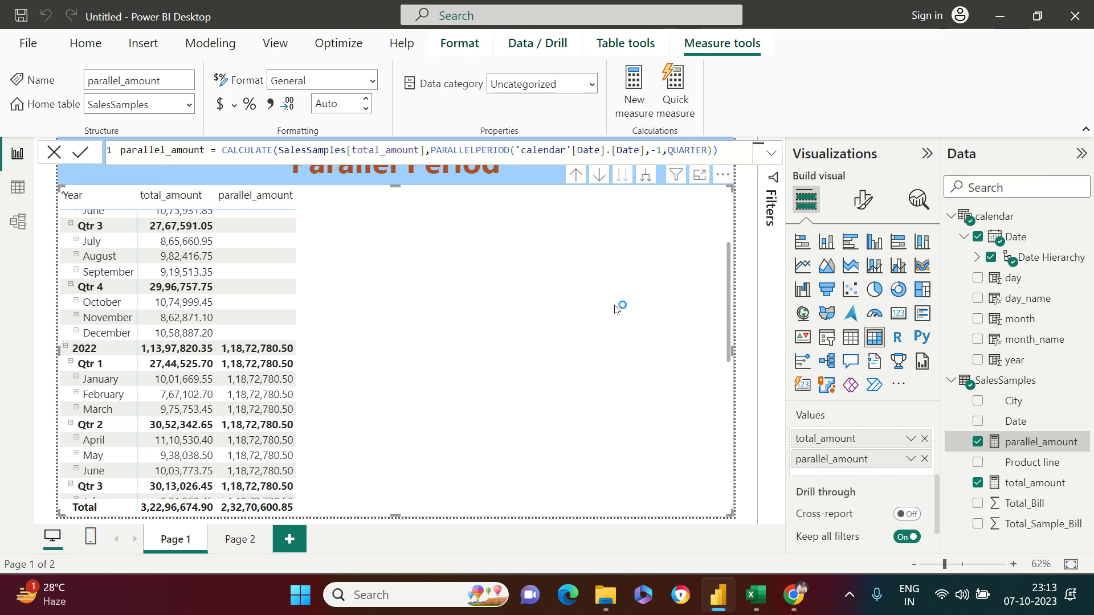
pyautogui.click(575, 176)
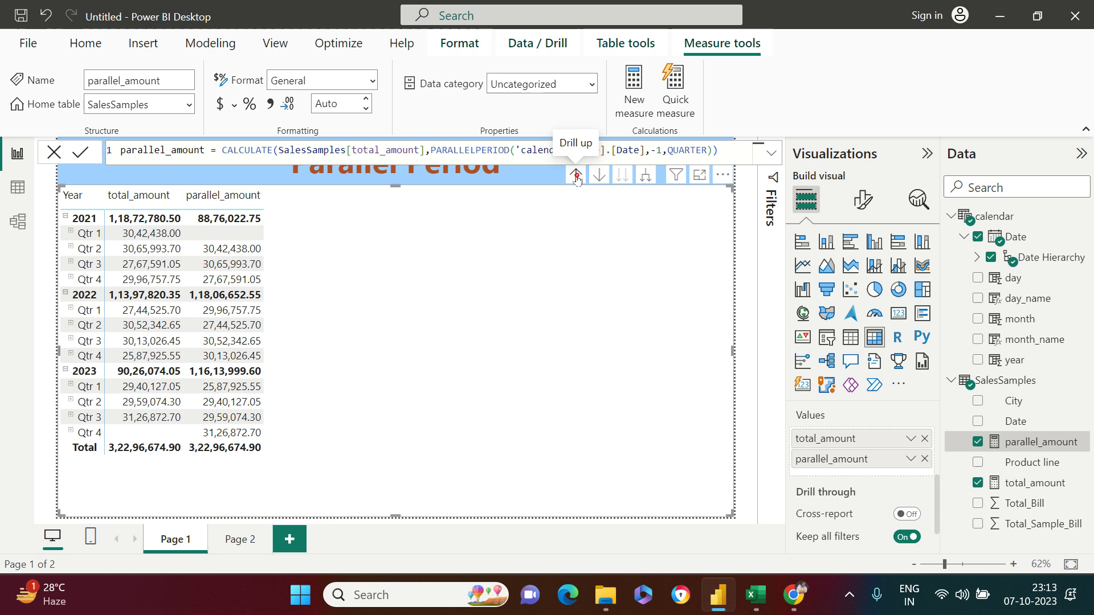
pyautogui.click(576, 176)
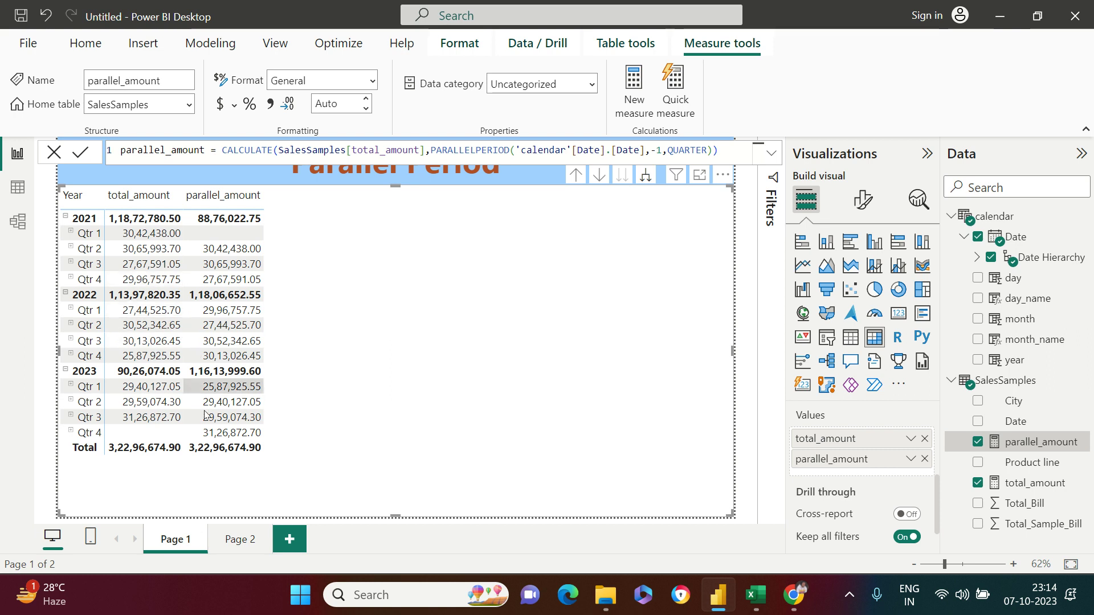
# Step: Change the PARALLELPERIOD interval in parallel_amount to MONTH and expand the matrix to months
pyautogui.doubleClick(685, 151)
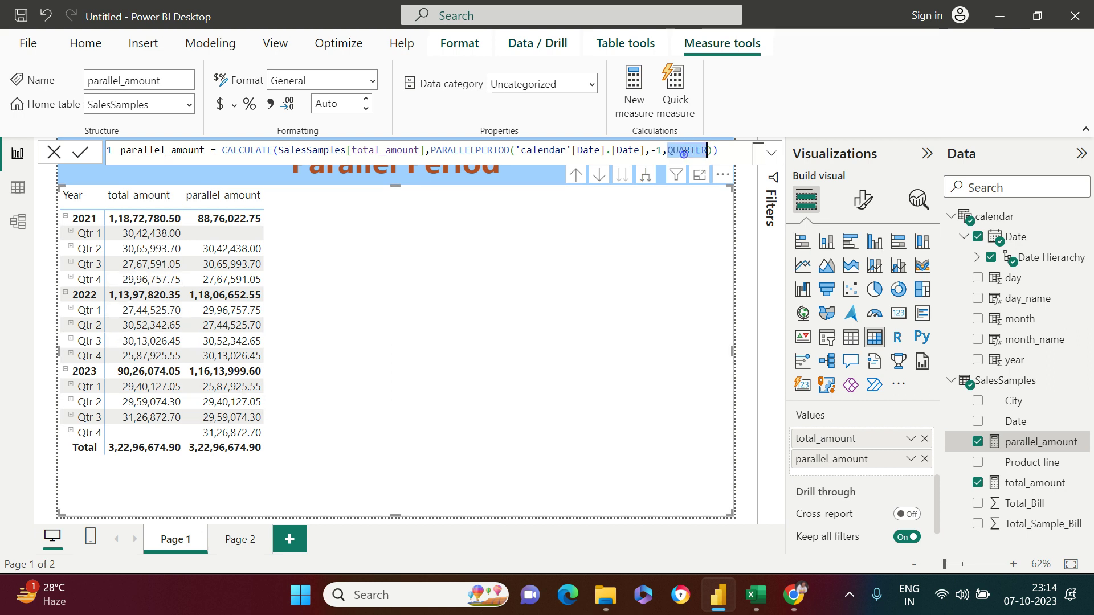
pyautogui.write('MONTH')
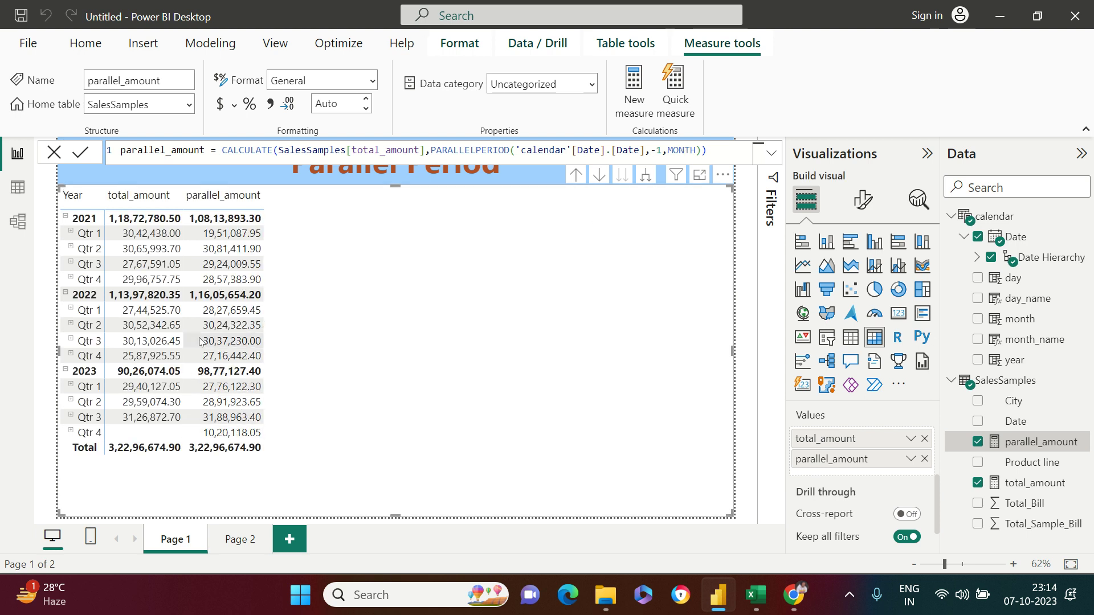
pyautogui.click(645, 175)
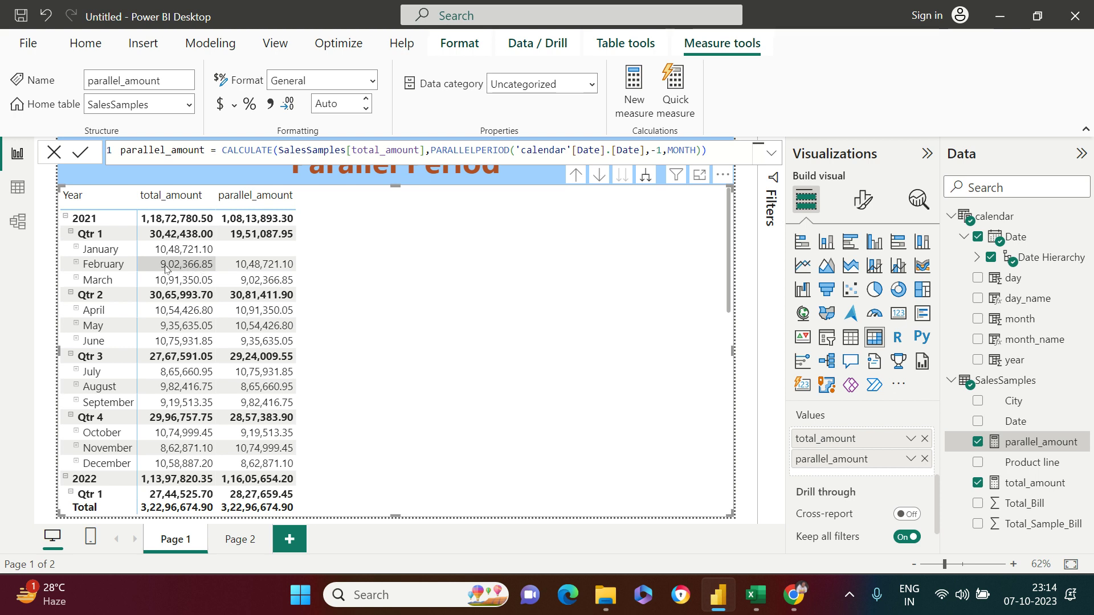
# Step: Roll the matrix up to years to check the yearly amounts, and expand it back to months
pyautogui.click(577, 176)
pyautogui.click(577, 176)
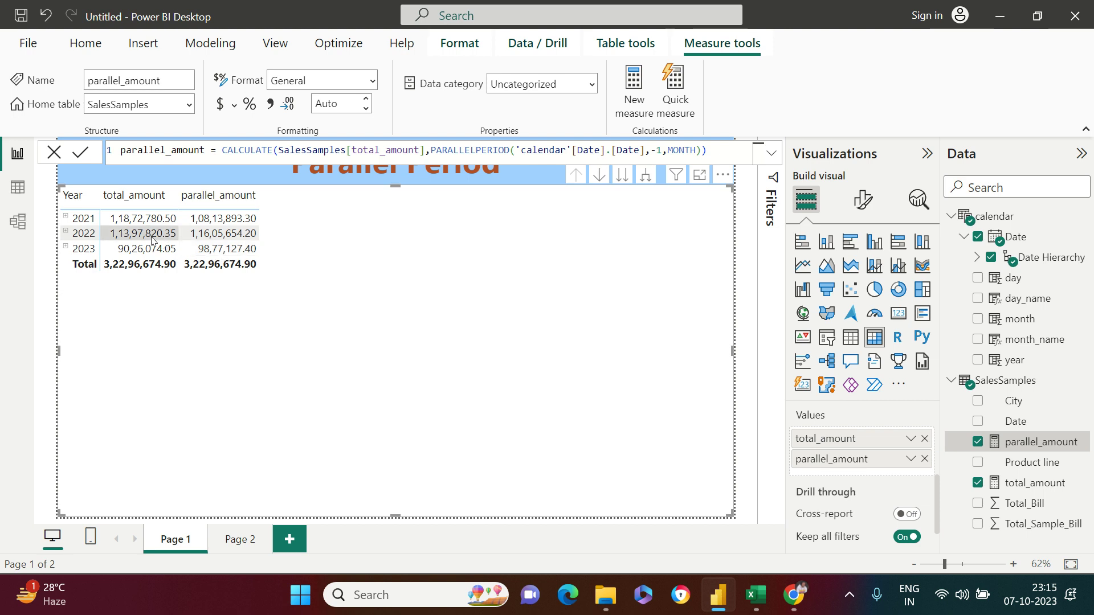
pyautogui.click(645, 177)
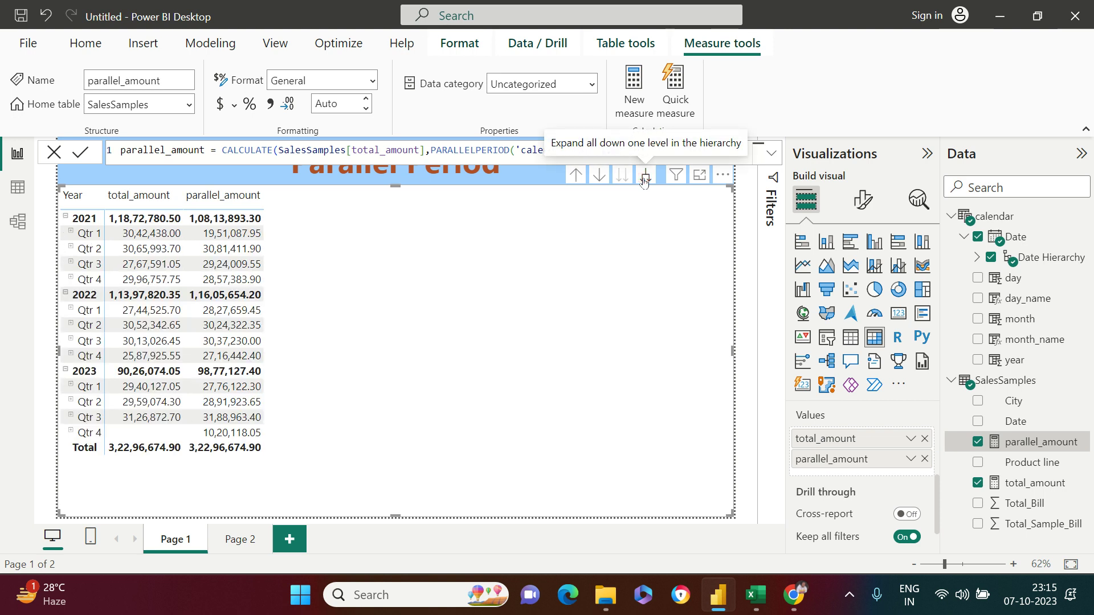
pyautogui.click(644, 180)
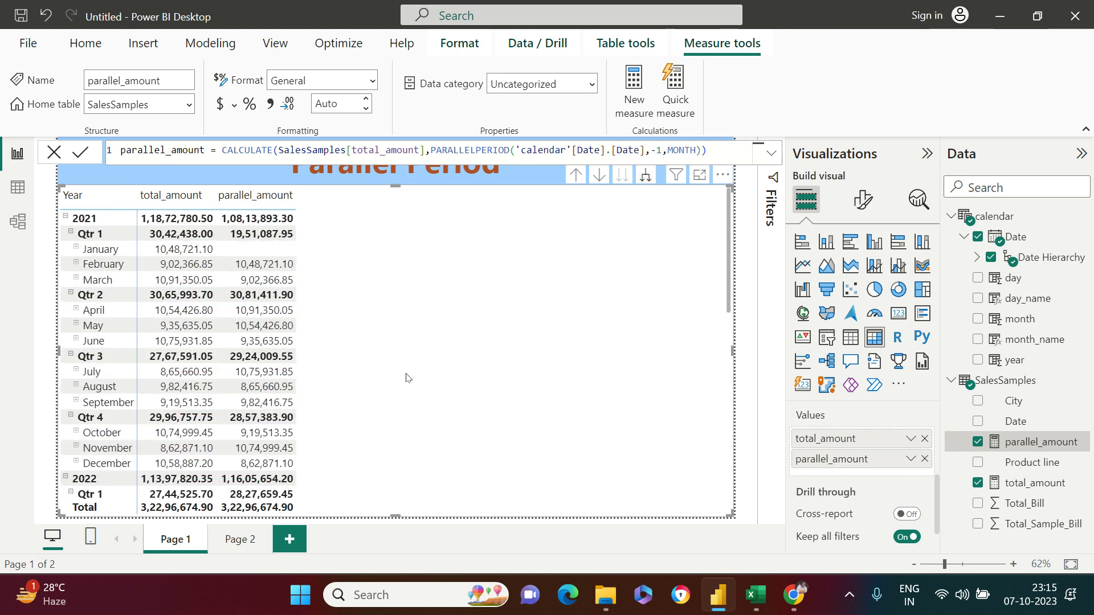
# Step: Compare each month's parallel_amount with the preceding month's total_amount throughout the matrix, from 2021 to October 2023
pyautogui.scroll(-6, 421, 370)
pyautogui.scroll(-2, 424, 421)
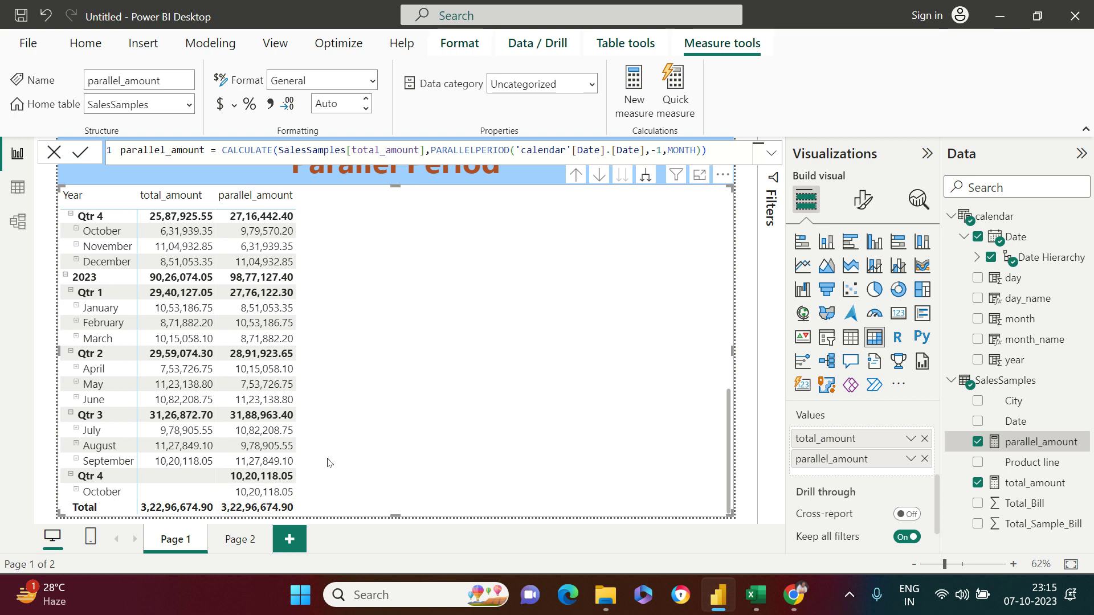
pyautogui.scroll(1, 378, 374)
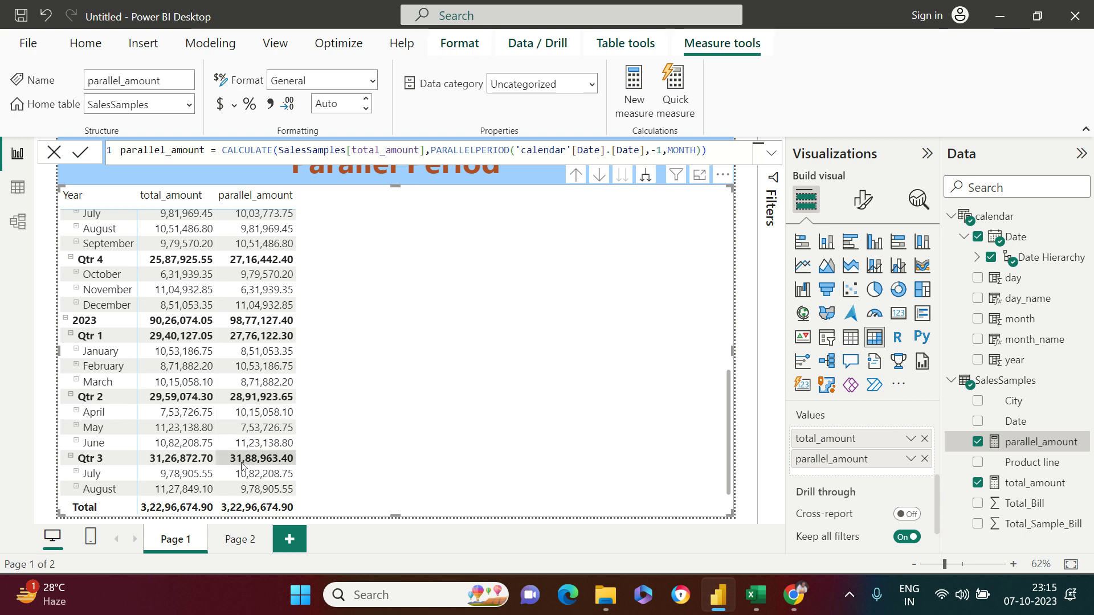
pyautogui.scroll(6, 246, 448)
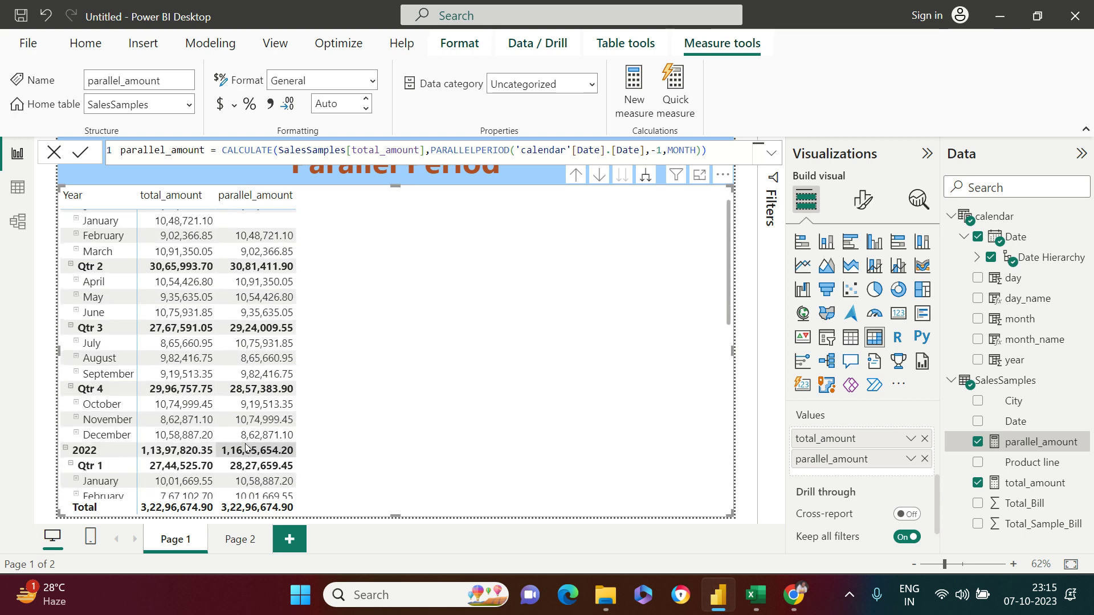
pyautogui.scroll(2, 246, 448)
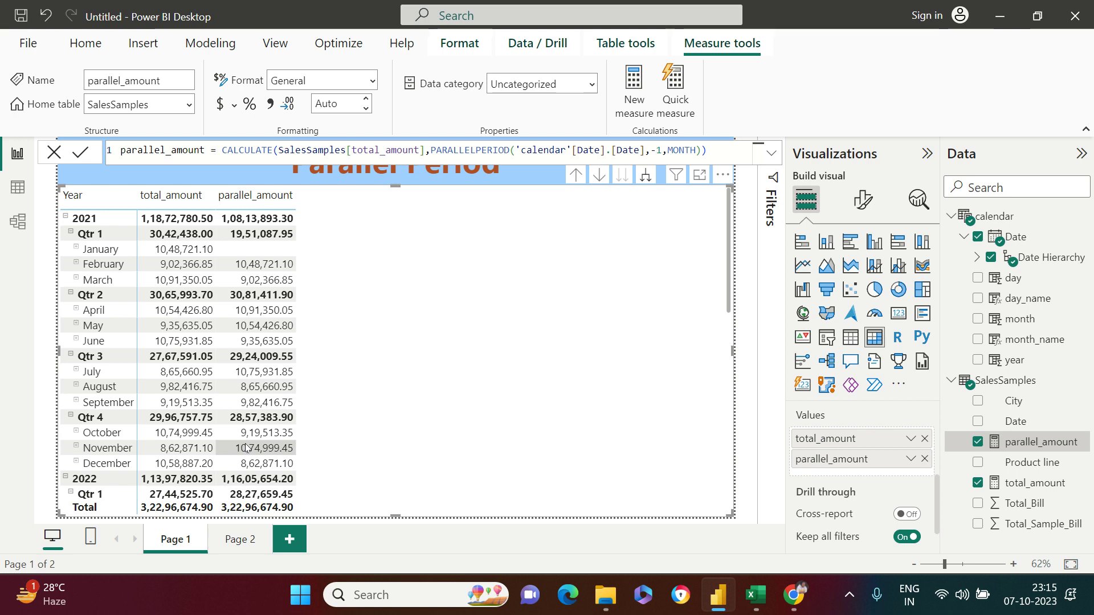
pyautogui.scroll(-10, 247, 449)
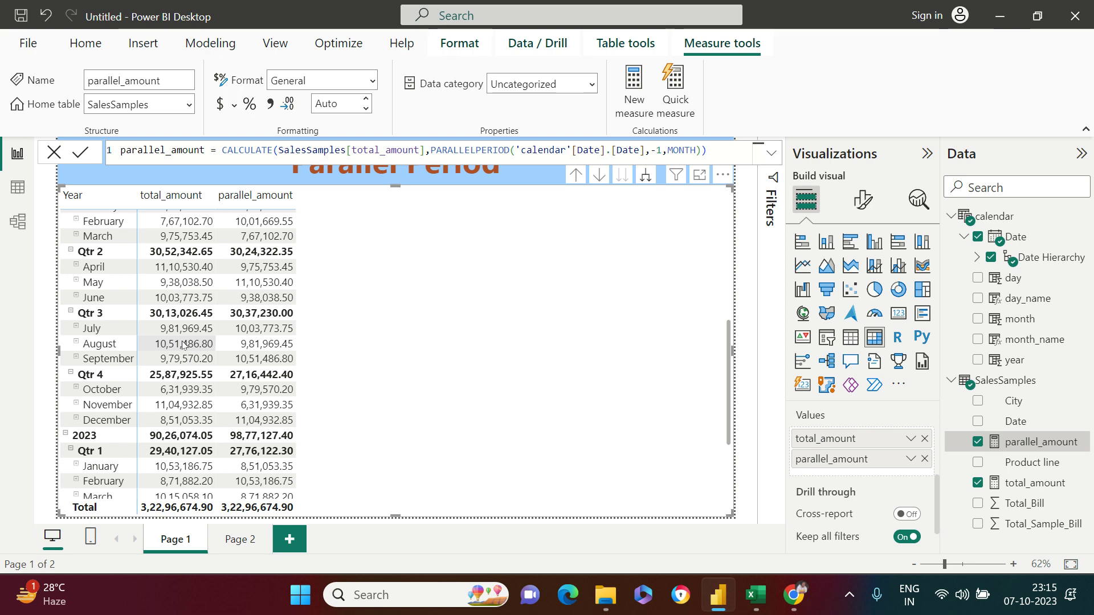
pyautogui.scroll(-3, 183, 344)
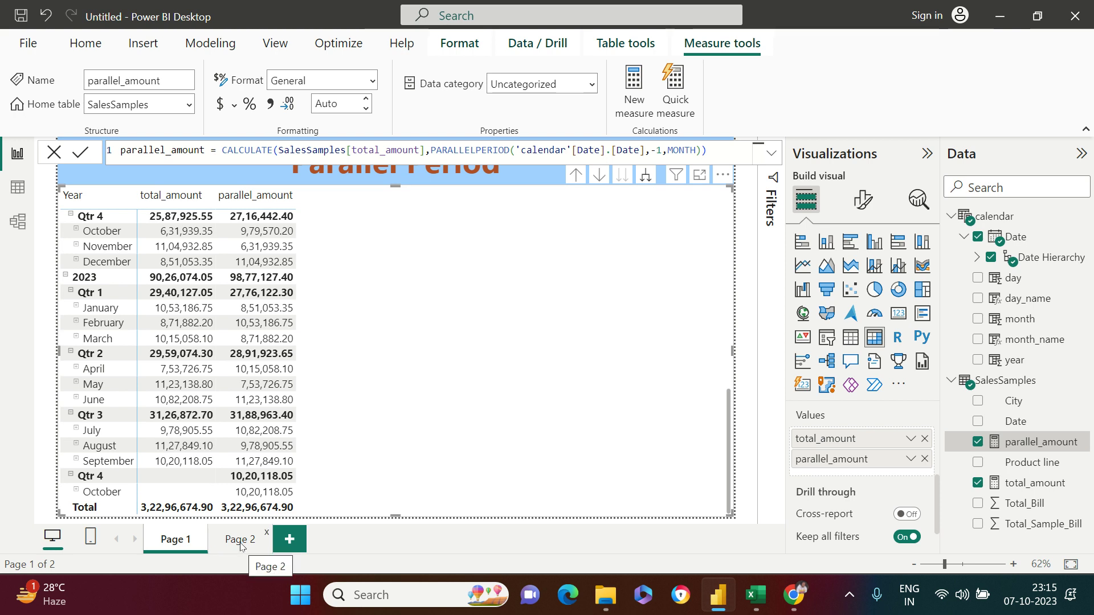
pyautogui.scroll(9, 349, 408)
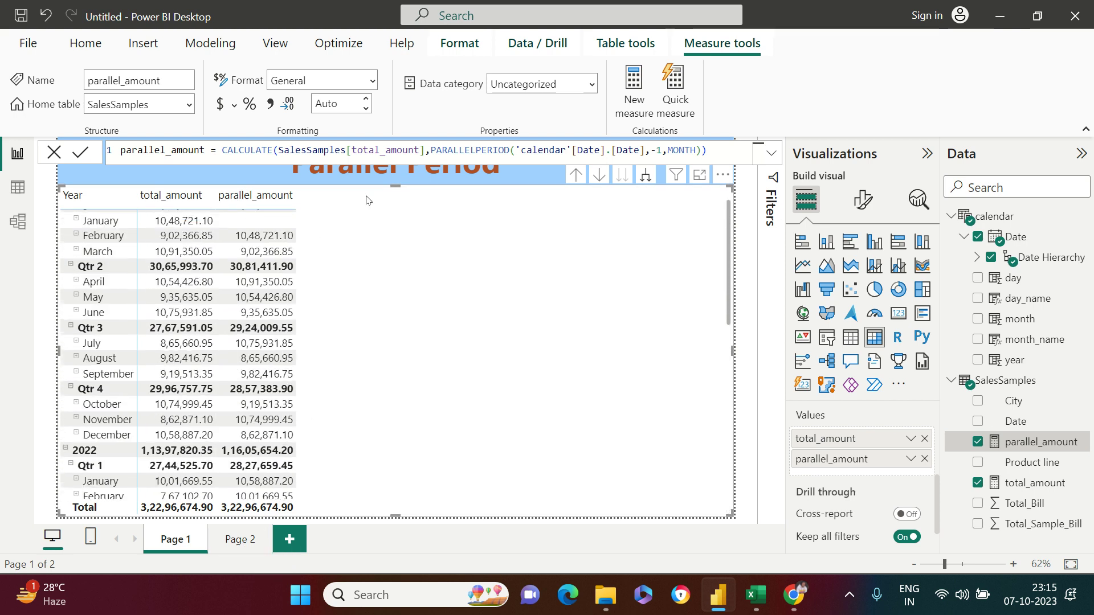
# Step: Open report Page 2, which compares Parallel Period with SAMEPERIODLASTYEAR
pyautogui.click(237, 540)
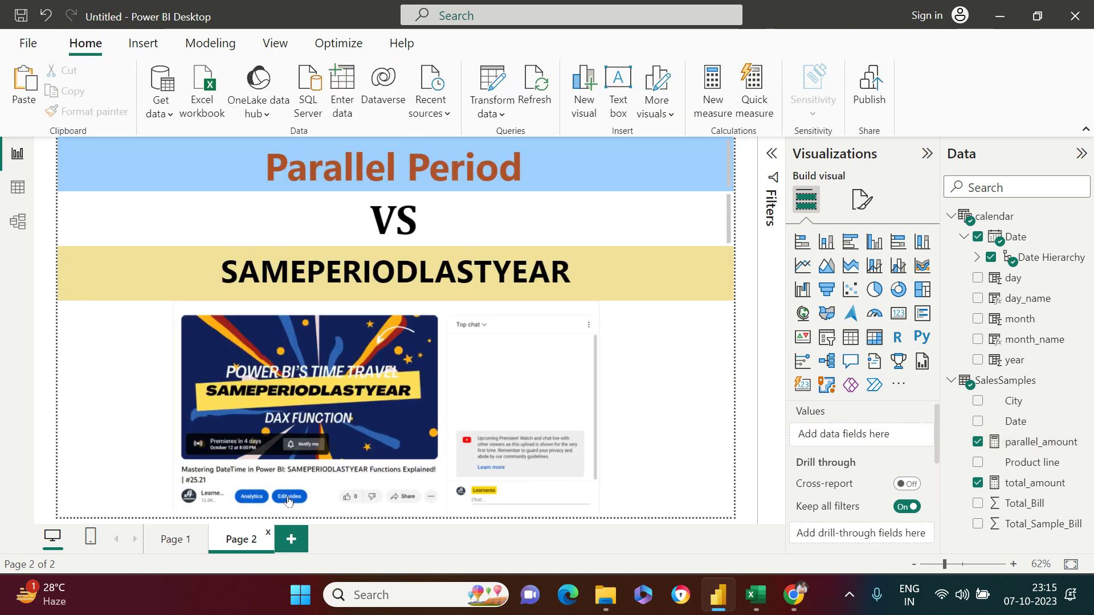